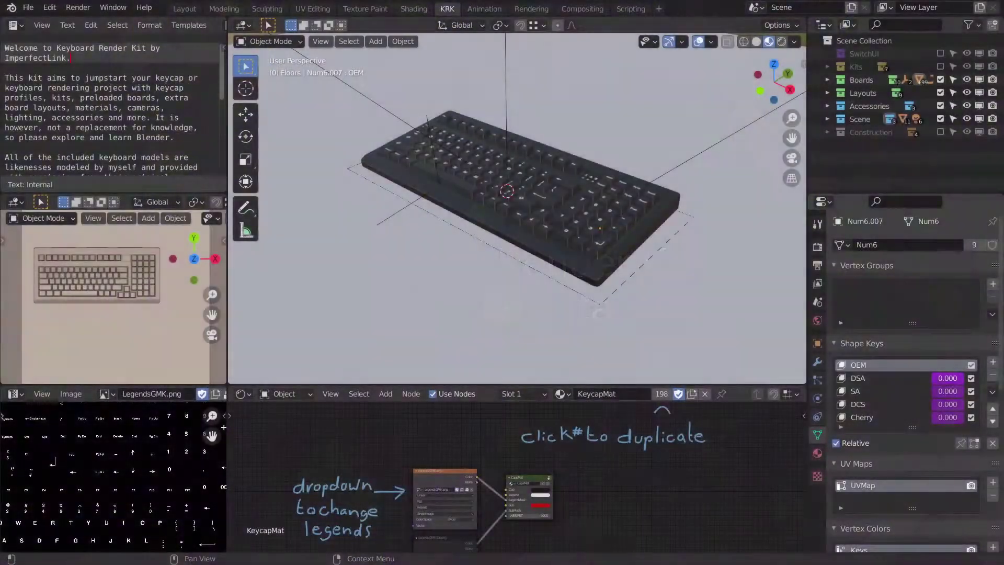
# Enable the DeskMat collection inside the Accessories collection
pyautogui.moveTo(596, 243); pyautogui.dragTo(596, 248, button='middle')
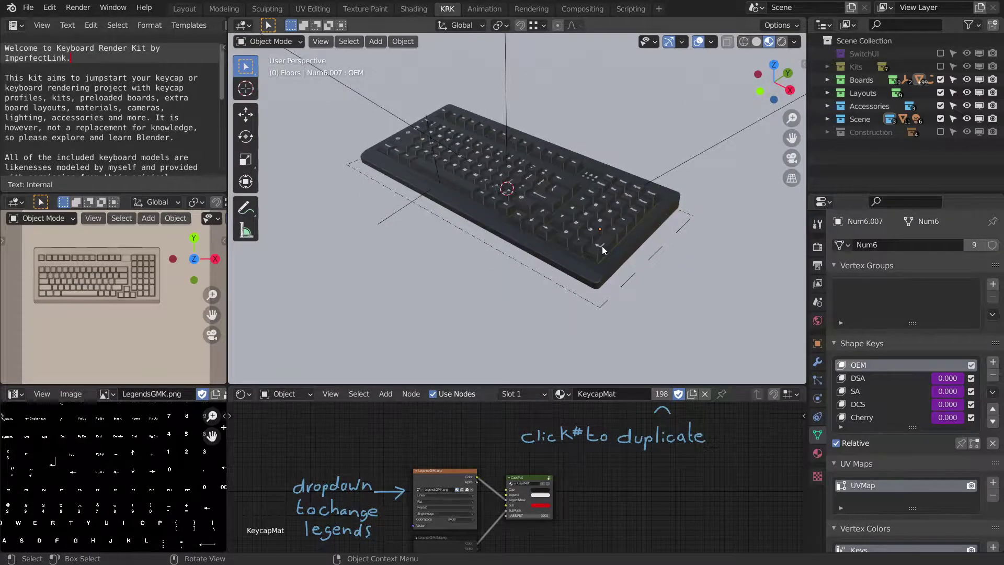
pyautogui.moveTo(694, 178); pyautogui.dragTo(698, 164, button='middle')
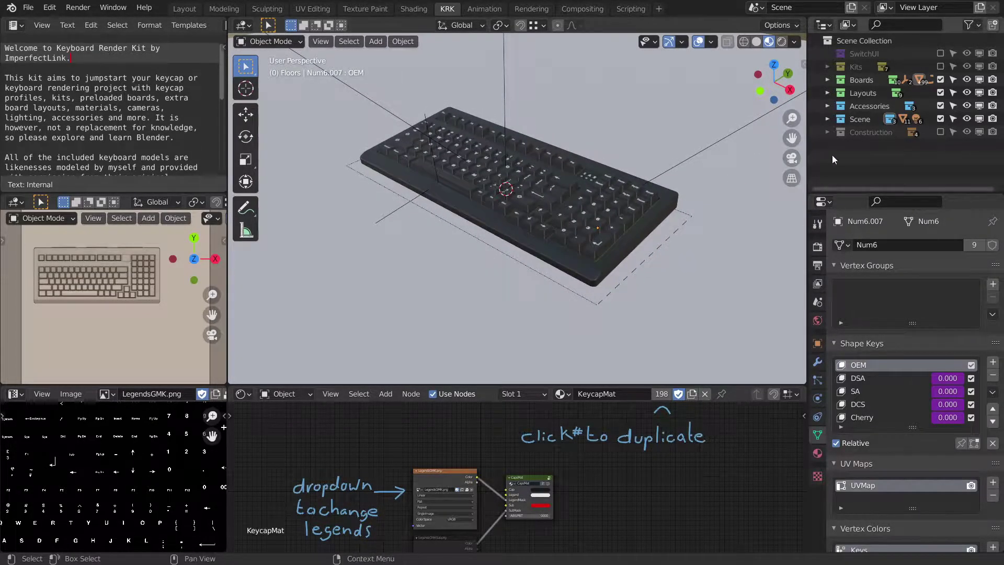
pyautogui.click(827, 106)
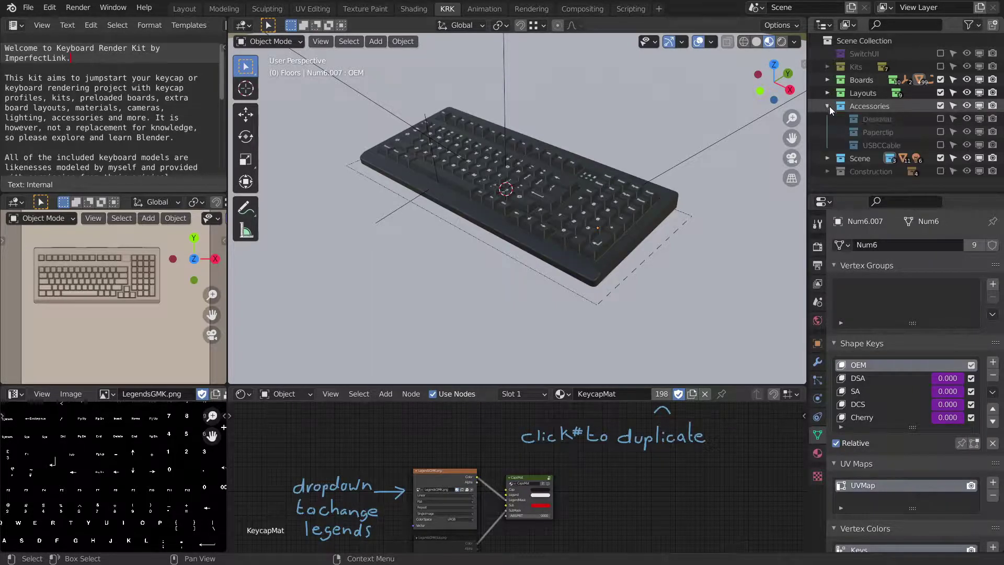
pyautogui.click(940, 118)
# Move the light grey floor down 3 mm along the global Z axis, below the desk mat
pyautogui.moveTo(682, 220); pyautogui.dragTo(588, 192, button='middle')
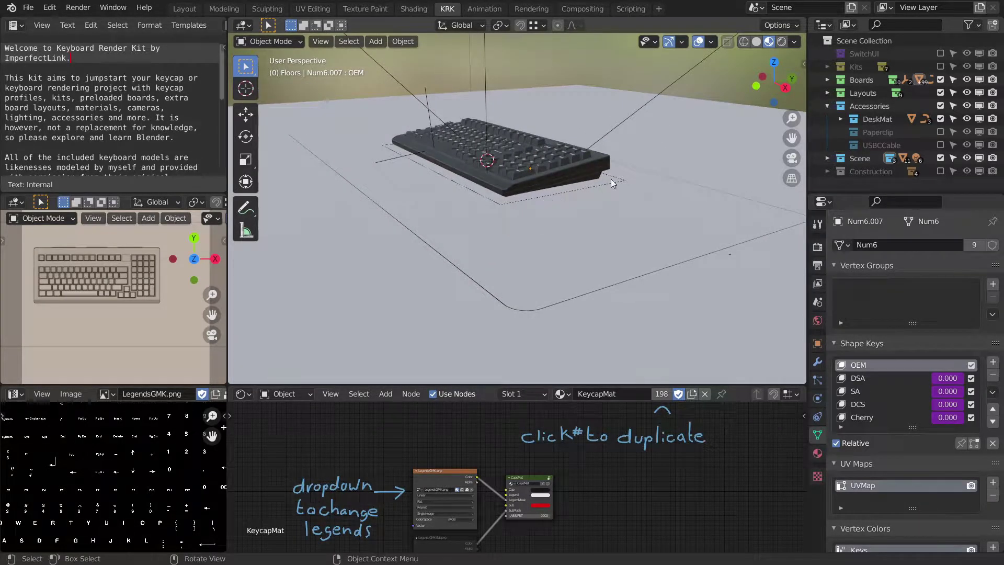
pyautogui.click(698, 129)
pyautogui.moveTo(698, 129); pyautogui.dragTo(664, 146, button='middle')
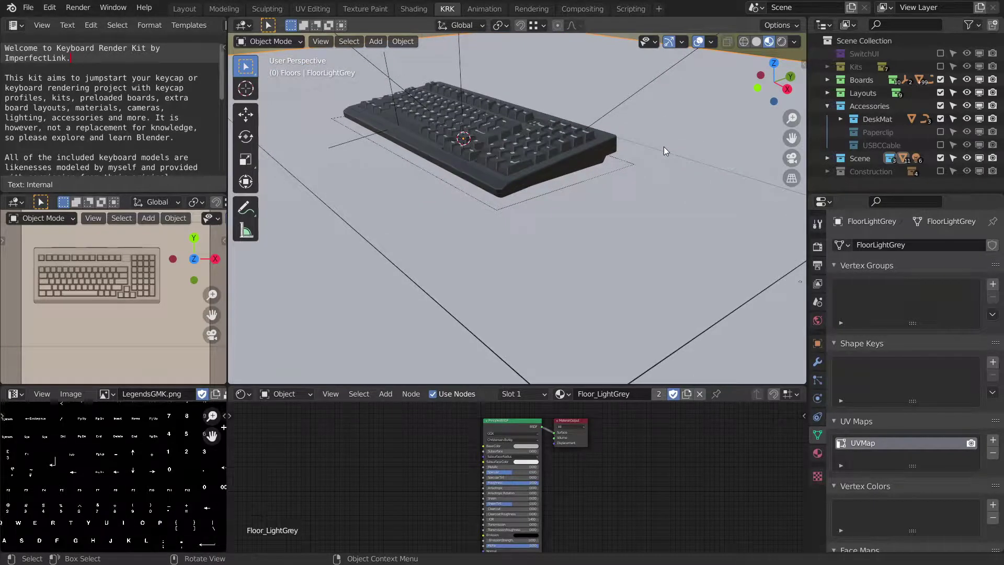
pyautogui.press('g')
pyautogui.press('z')
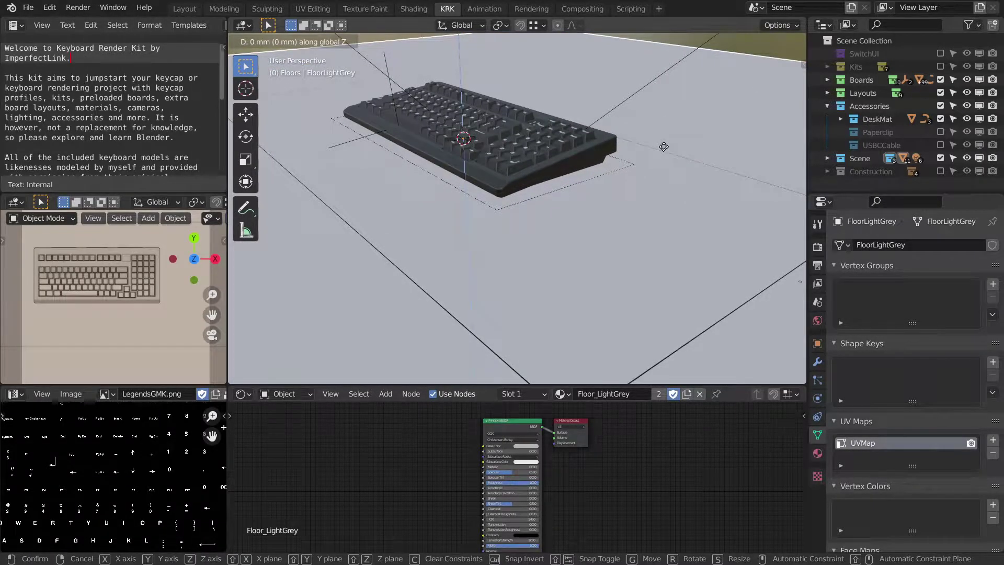
pyautogui.write('-3')
pyautogui.press('Return')
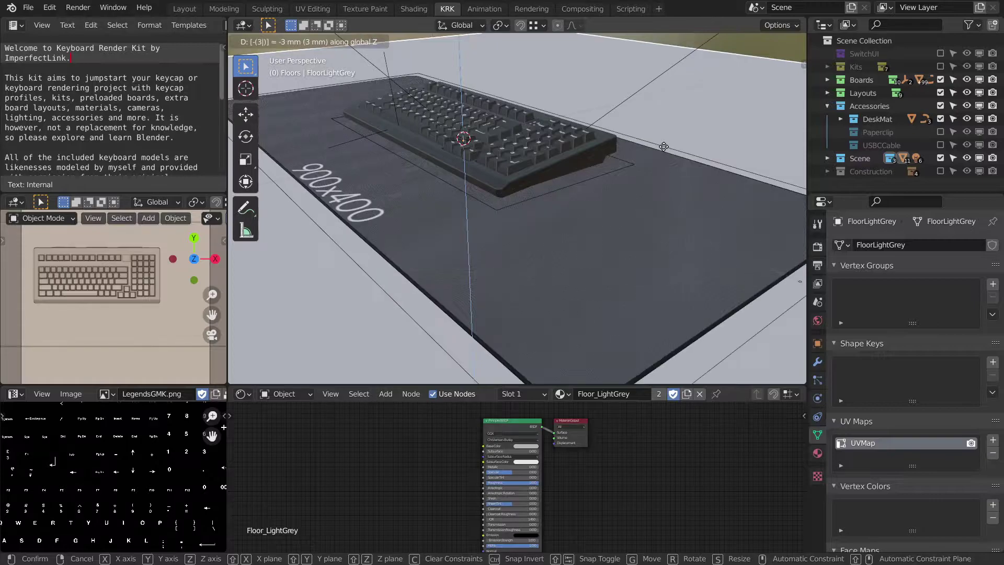
# Examine the desk mat under the keyboard, including its size label and rounded corner
pyautogui.moveTo(637, 132); pyautogui.dragTo(672, 118, button='middle')
pyautogui.moveTo(726, 51); pyautogui.dragTo(597, 186, button='middle')
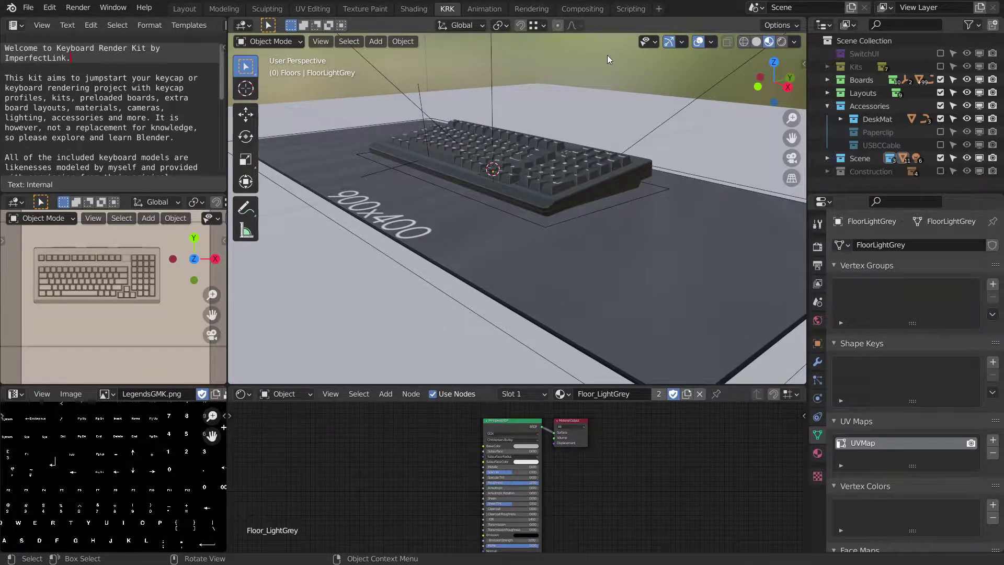
pyautogui.moveTo(603, 163); pyautogui.dragTo(599, 186, button='middle')
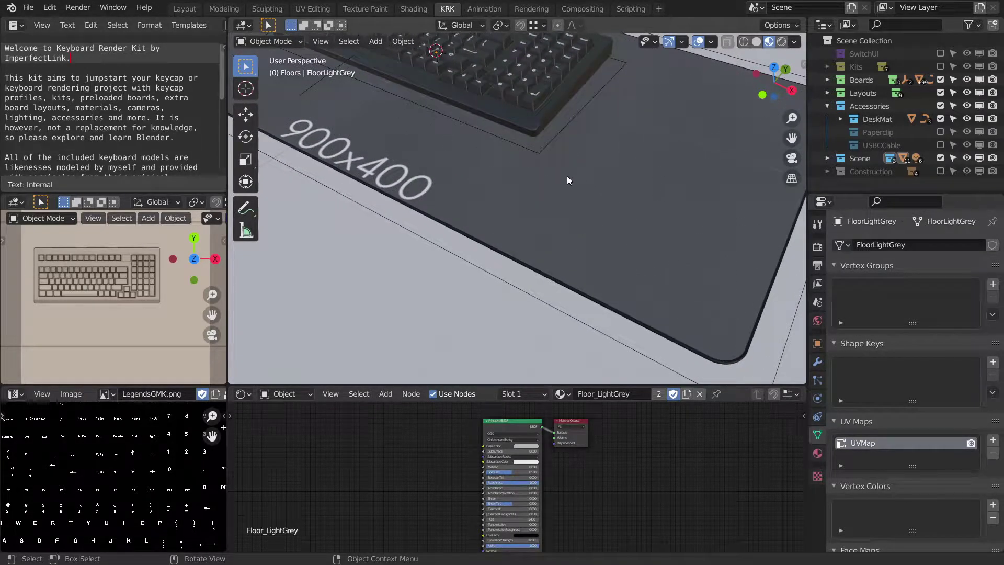
pyautogui.keyDown('shift'); pyautogui.moveTo(446, 177); pyautogui.dragTo(536, 182, button='middle'); pyautogui.keyUp('shift')
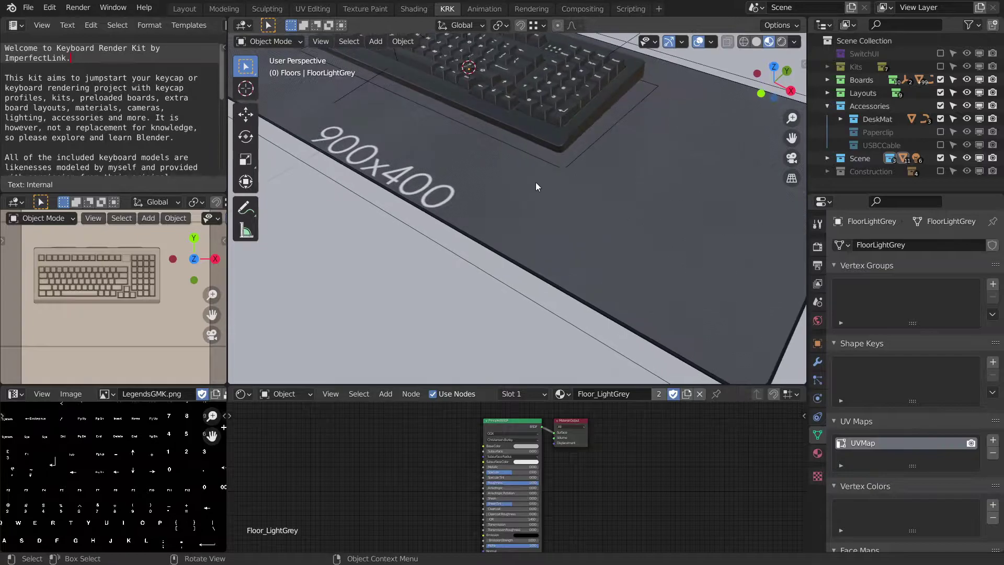
pyautogui.scroll(4, 550, 198)
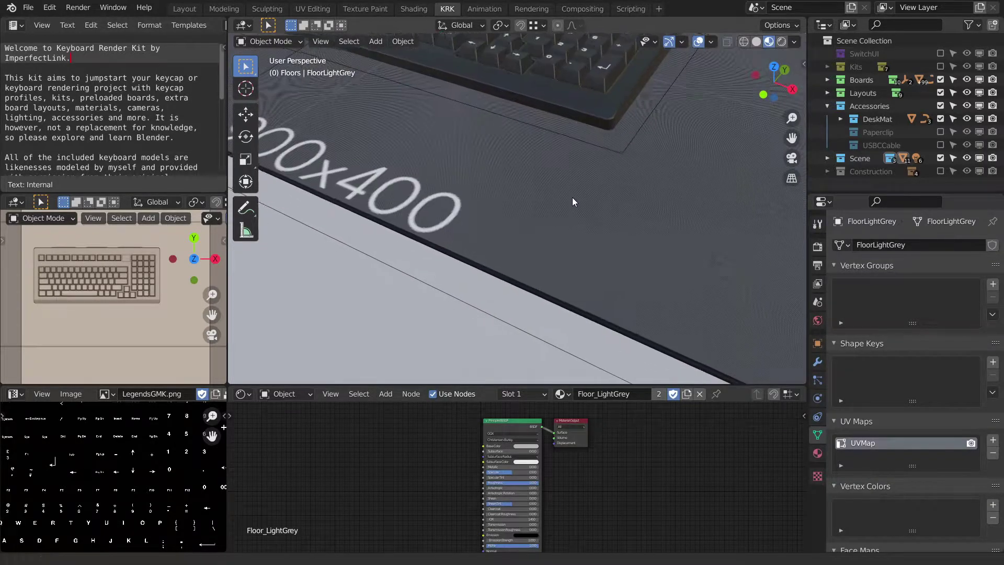
pyautogui.keyDown('shift'); pyautogui.moveTo(587, 185); pyautogui.dragTo(613, 210, button='middle'); pyautogui.keyUp('shift')
pyautogui.scroll(-1, 667, 211)
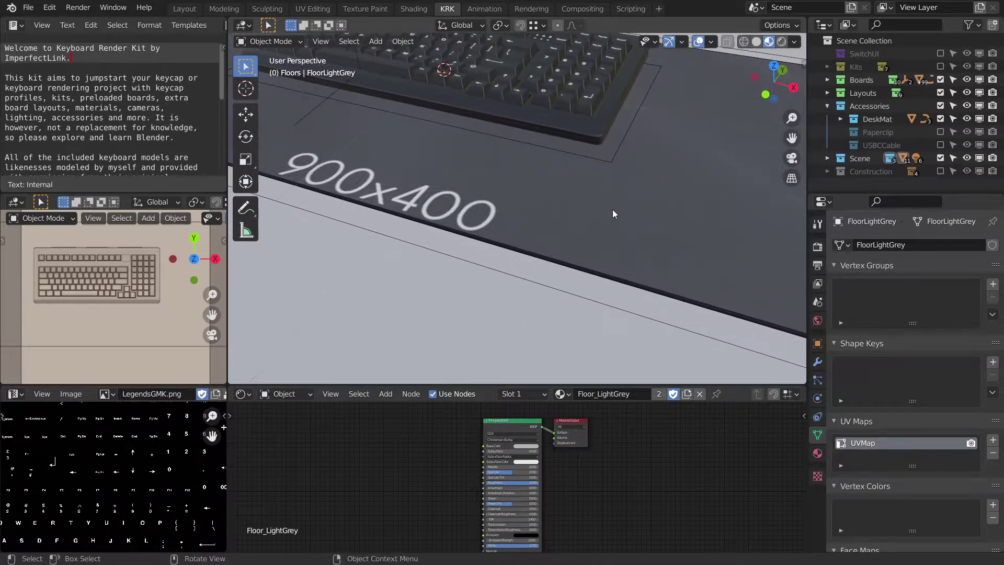
pyautogui.keyDown('shift'); pyautogui.moveTo(477, 194); pyautogui.dragTo(517, 211, button='middle'); pyautogui.keyUp('shift')
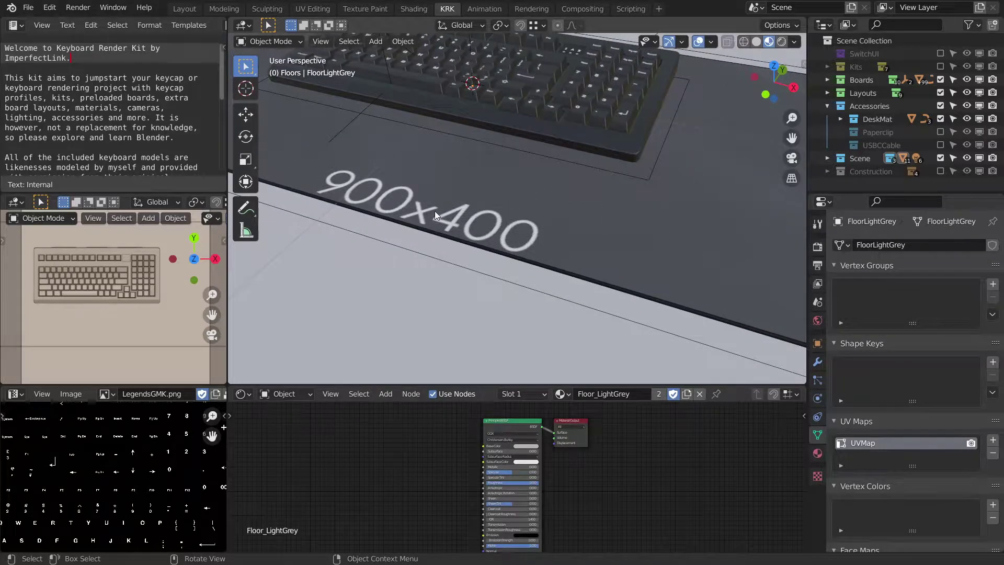
pyautogui.keyDown('shift'); pyautogui.moveTo(623, 205); pyautogui.dragTo(557, 208, button='middle'); pyautogui.keyUp('shift')
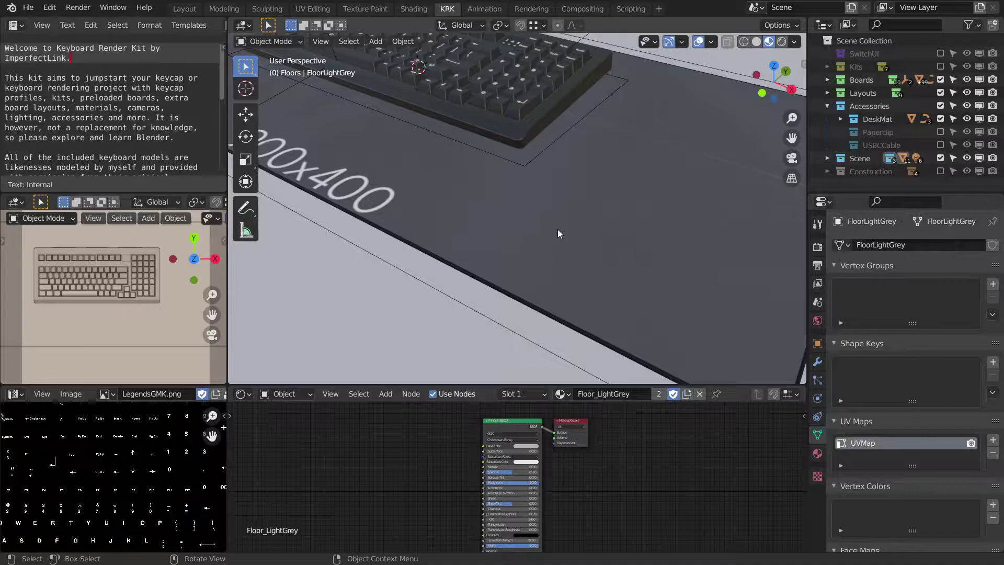
# Select the desk mat and examine its material nodes, the contents of its DeskMat node group, and its surface up close
pyautogui.click(573, 217)
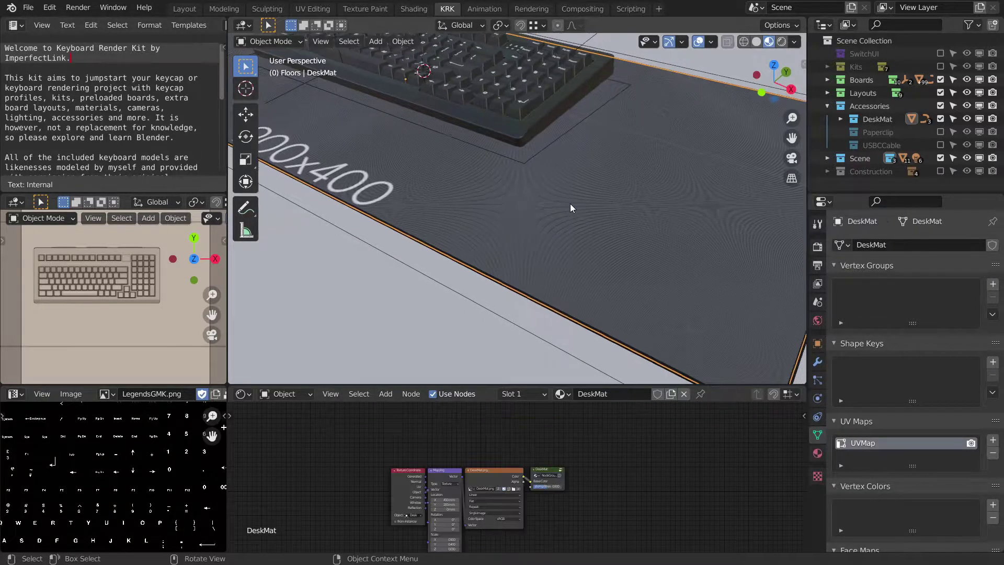
pyautogui.scroll(3, 516, 472)
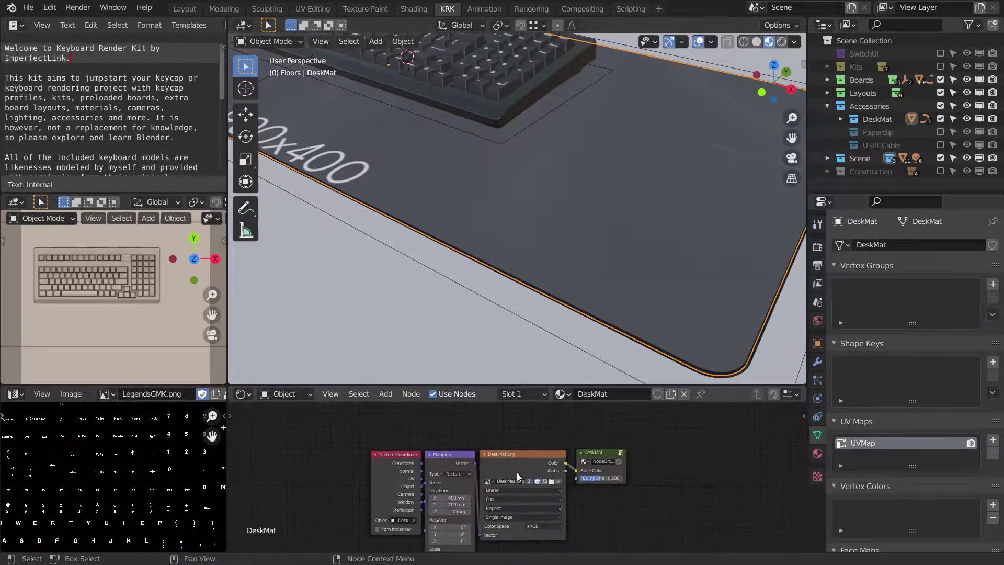
pyautogui.scroll(2, 558, 458)
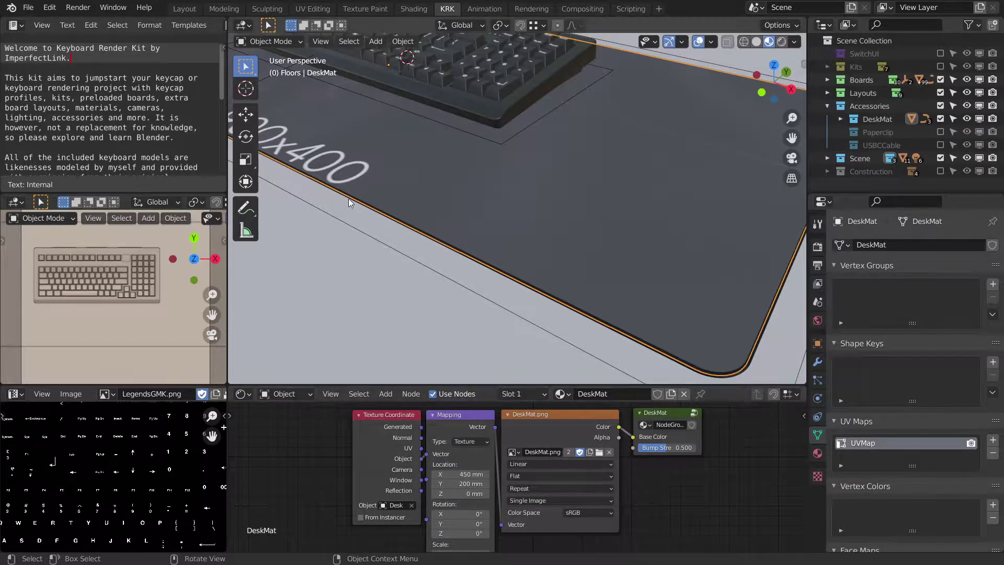
pyautogui.keyDown('shift'); pyautogui.moveTo(319, 157); pyautogui.dragTo(425, 202, button='middle'); pyautogui.keyUp('shift')
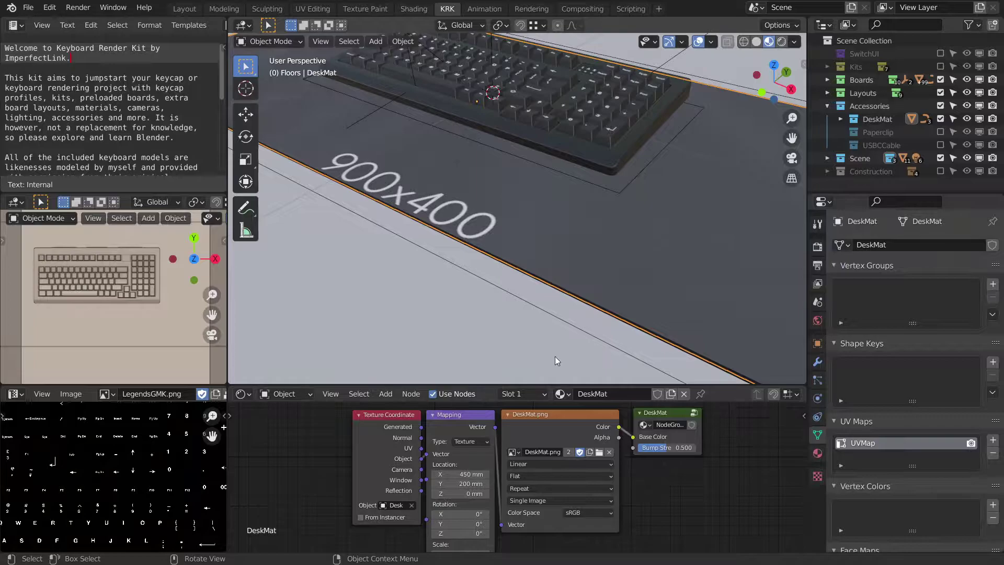
pyautogui.moveTo(734, 453); pyautogui.dragTo(585, 468, button='middle')
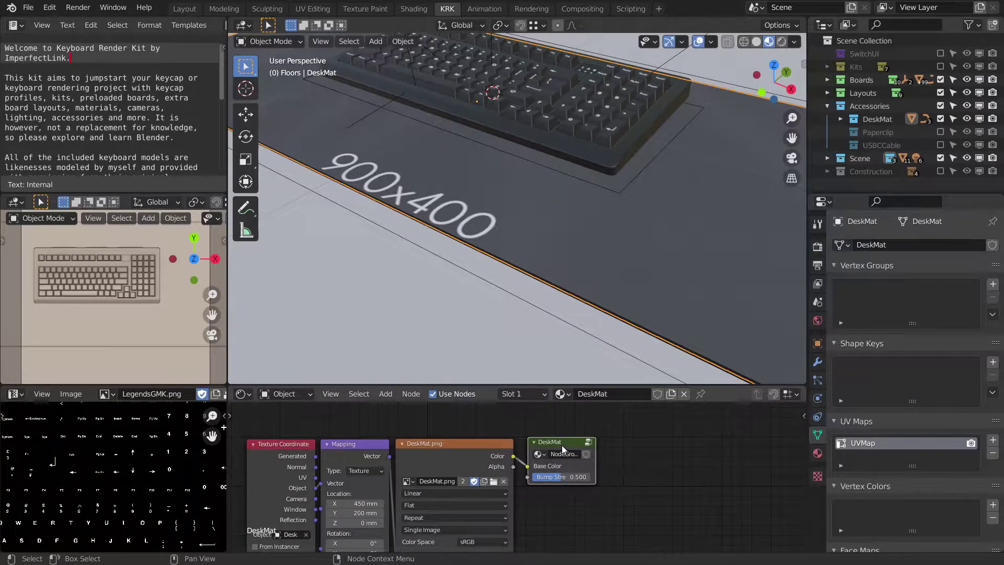
pyautogui.press('Tab')
pyautogui.scroll(-4, 635, 463)
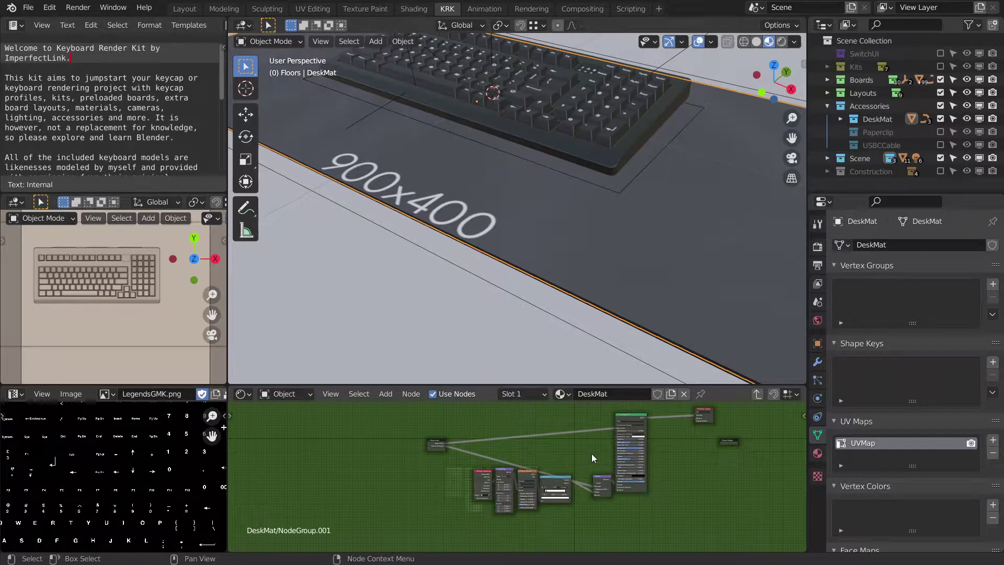
pyautogui.press('Tab')
pyautogui.scroll(2, 632, 473)
pyautogui.scroll(5, 647, 303)
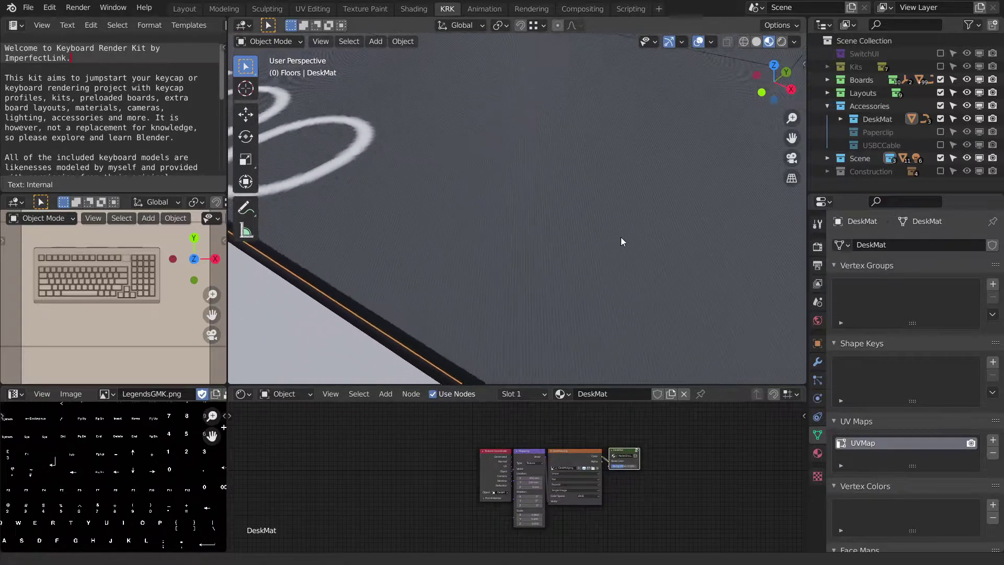
pyautogui.scroll(3, 614, 245)
pyautogui.scroll(-6, 591, 276)
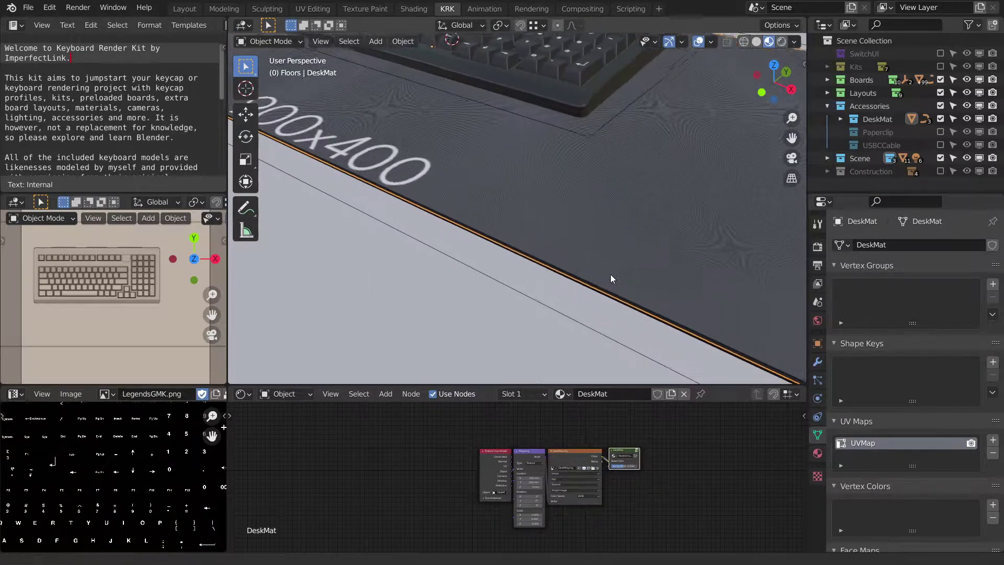
pyautogui.scroll(2, 614, 275)
pyautogui.keyDown('shift'); pyautogui.moveTo(636, 282); pyautogui.dragTo(623, 243, button='middle'); pyautogui.keyUp('shift')
pyautogui.scroll(3, 577, 485)
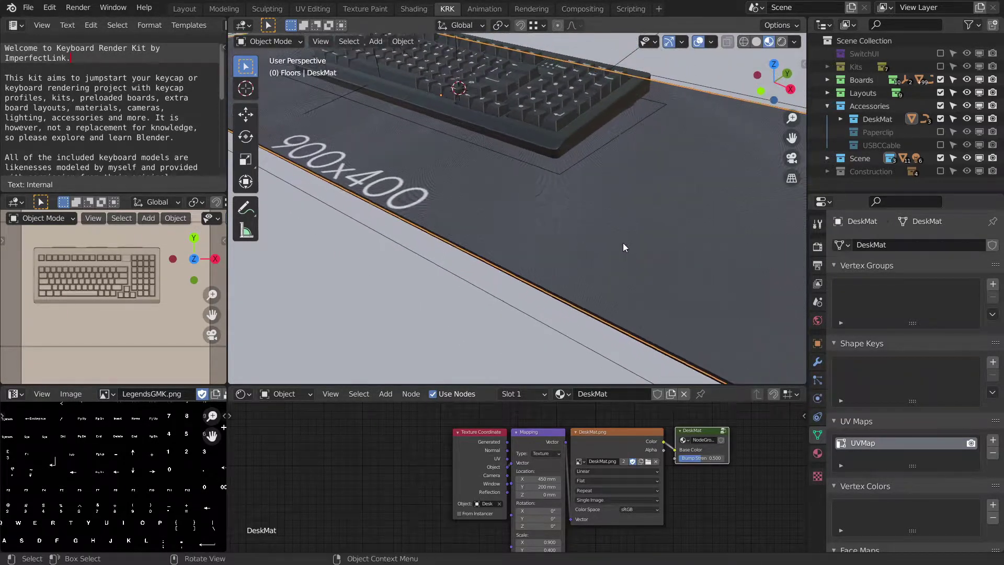
# Try to scale the entire desk mat mesh up in Edit Mode
pyautogui.press('Tab')
pyautogui.press('a')
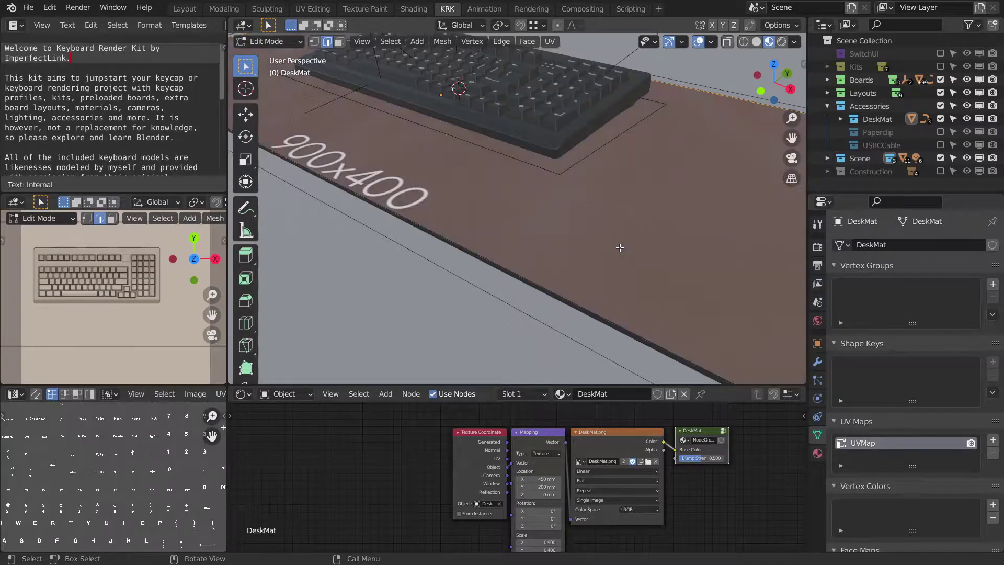
pyautogui.press('s')
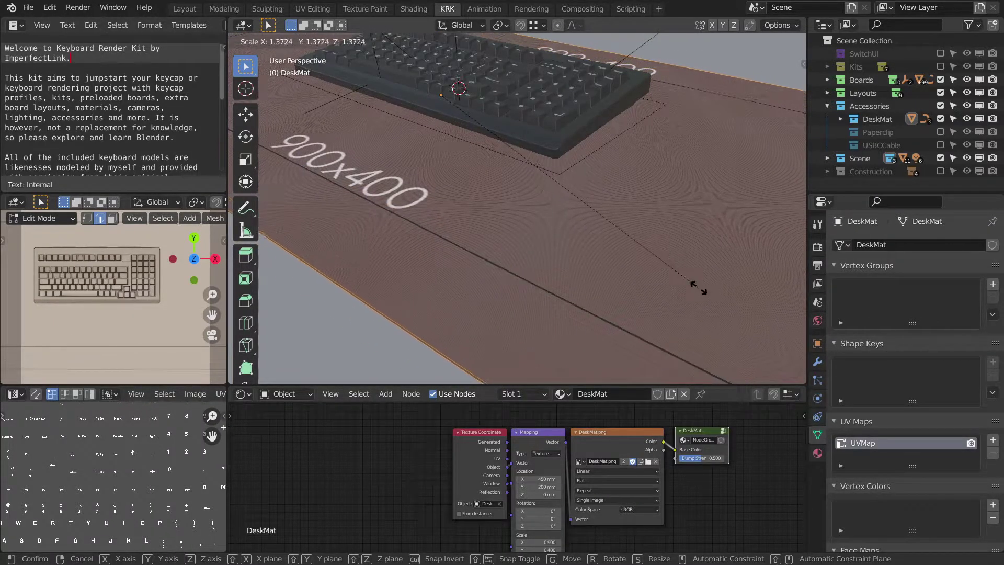
pyautogui.click(689, 275)
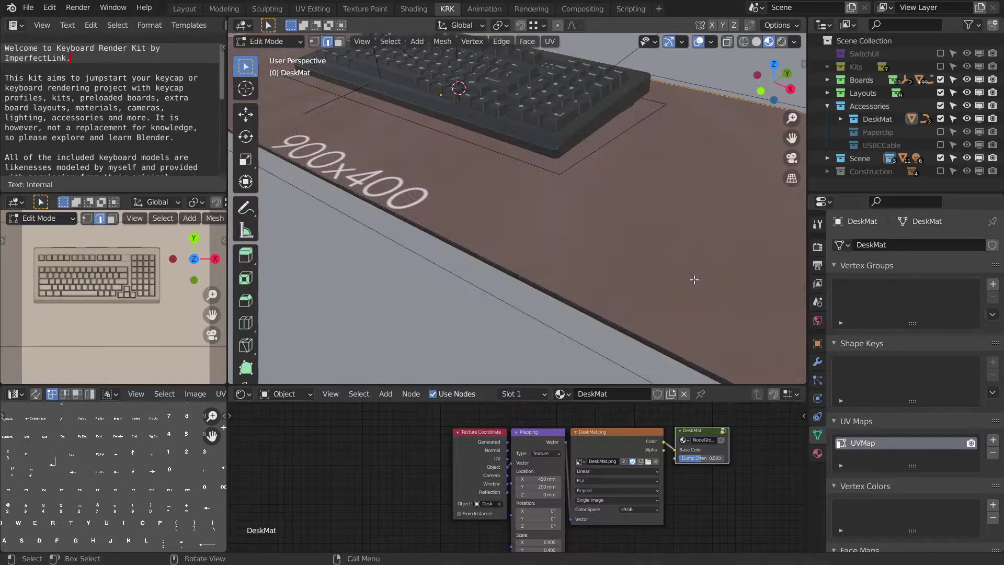
pyautogui.press('Tab')
# Replace the desk mat material's texture image with LoPolyBG.png
pyautogui.moveTo(665, 266); pyautogui.dragTo(602, 272, button='middle')
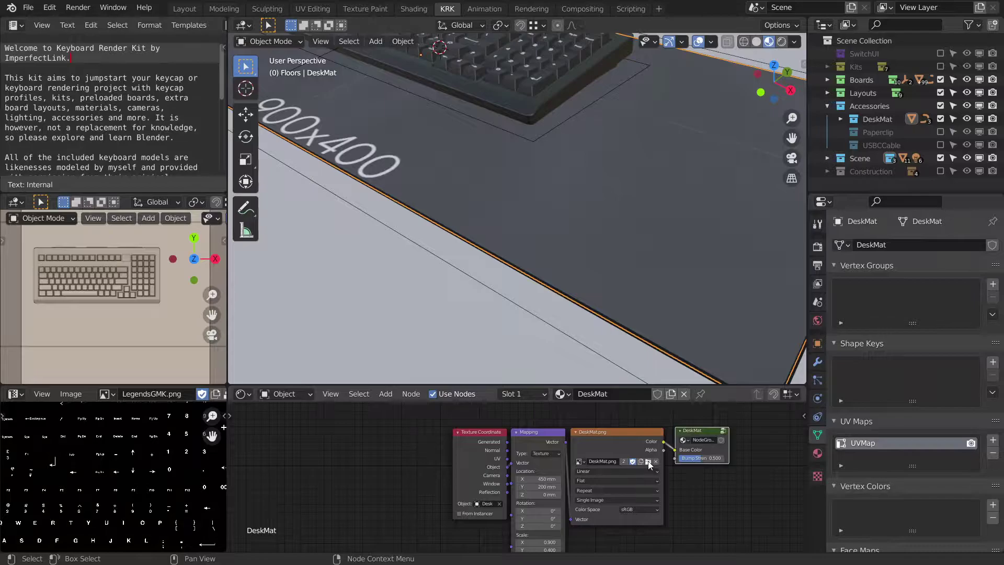
pyautogui.click(580, 462)
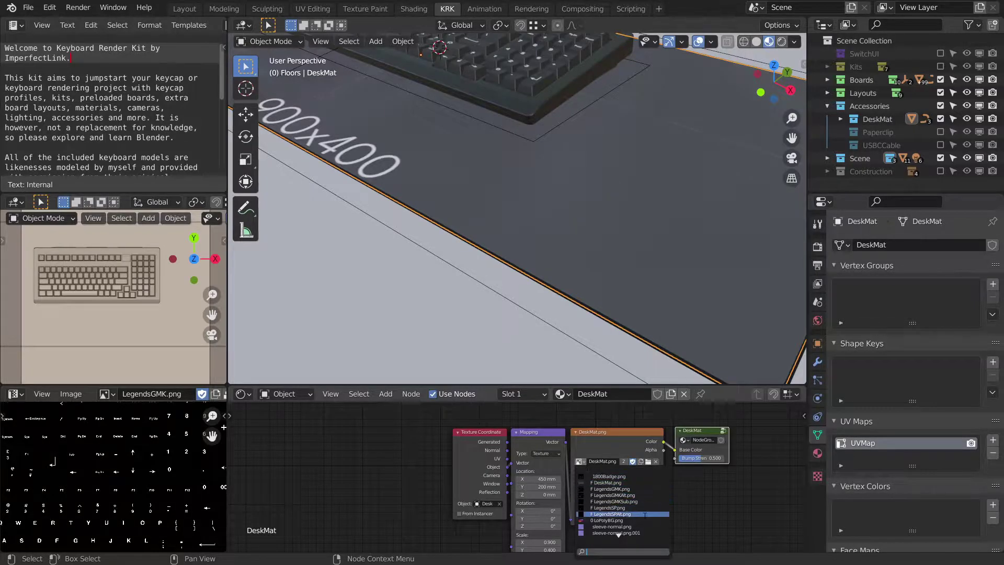
pyautogui.click(623, 520)
pyautogui.moveTo(599, 288); pyautogui.dragTo(692, 114, button='middle')
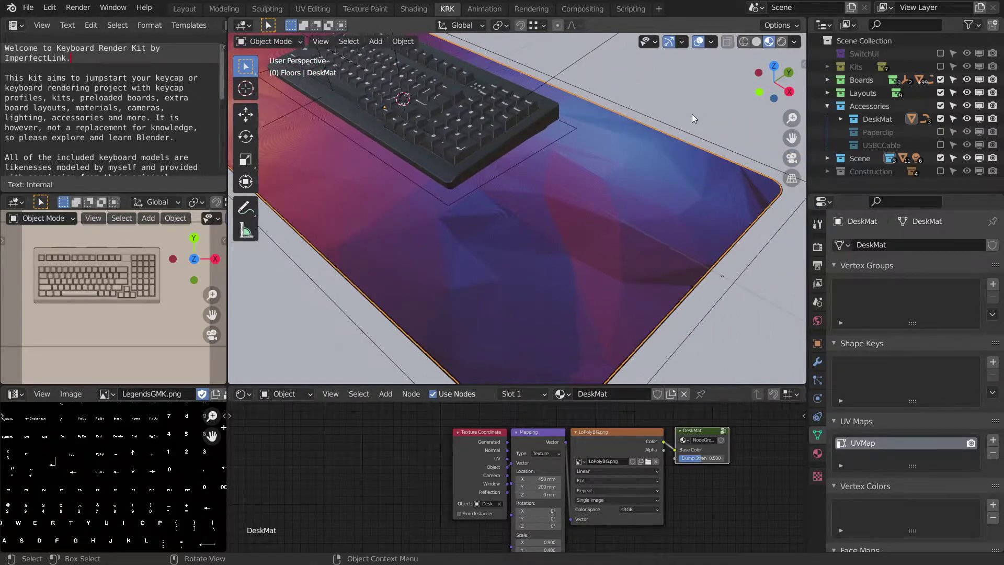
# Try to enlarge the textured desk mat, first as an object and again as a mesh in Edit Mode
pyautogui.keyDown('shift'); pyautogui.moveTo(666, 208); pyautogui.dragTo(636, 220, button='middle'); pyautogui.keyUp('shift')
pyautogui.press('s')
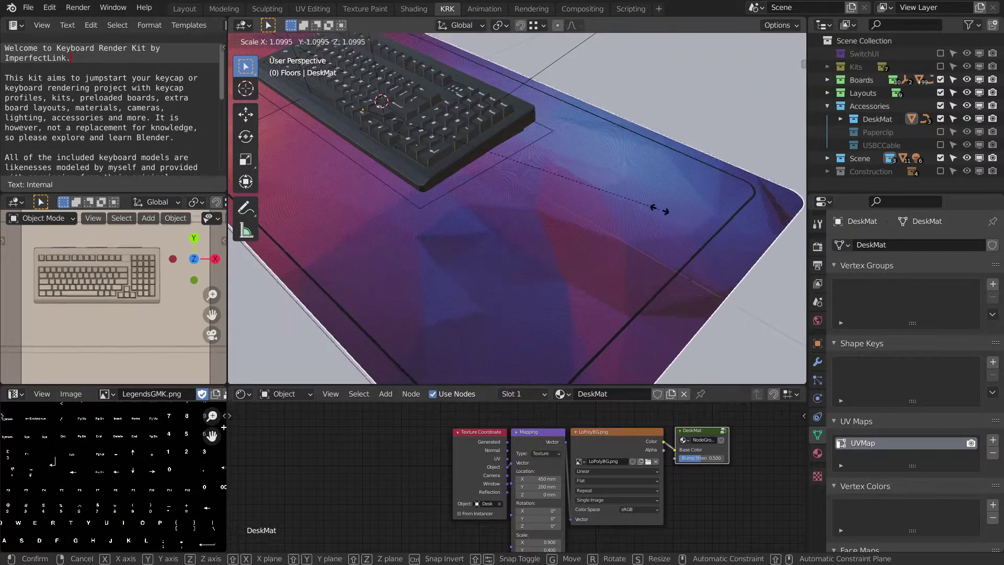
pyautogui.rightClick(662, 212)
pyautogui.press('Tab')
pyautogui.press('s')
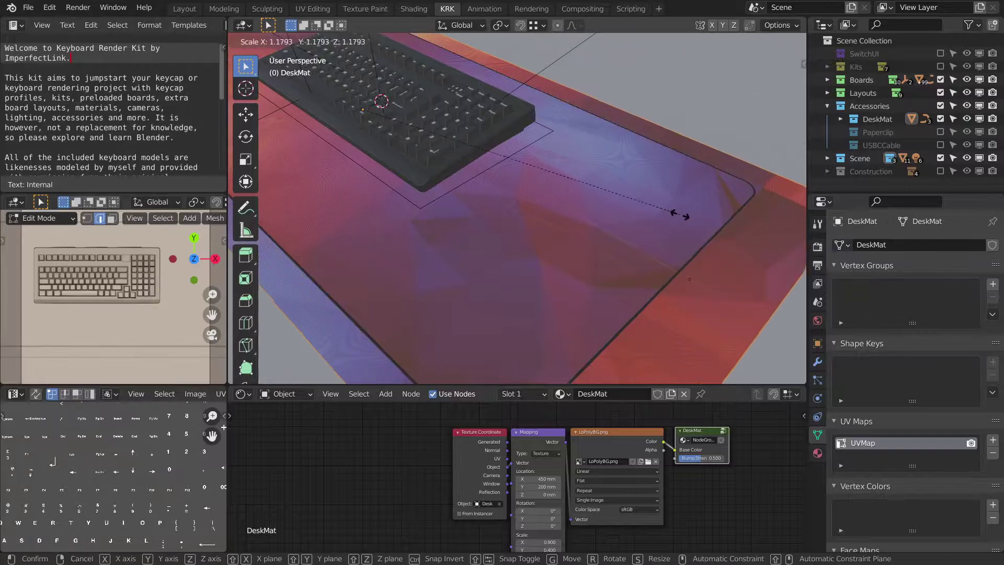
pyautogui.rightClick(770, 223)
pyautogui.moveTo(644, 216); pyautogui.dragTo(663, 198, button='middle')
pyautogui.press('Tab')
# Hide the DeskmatStitching curve around the edge of the desk mat
pyautogui.scroll(-1, 658, 214)
pyautogui.scroll(4, 663, 199)
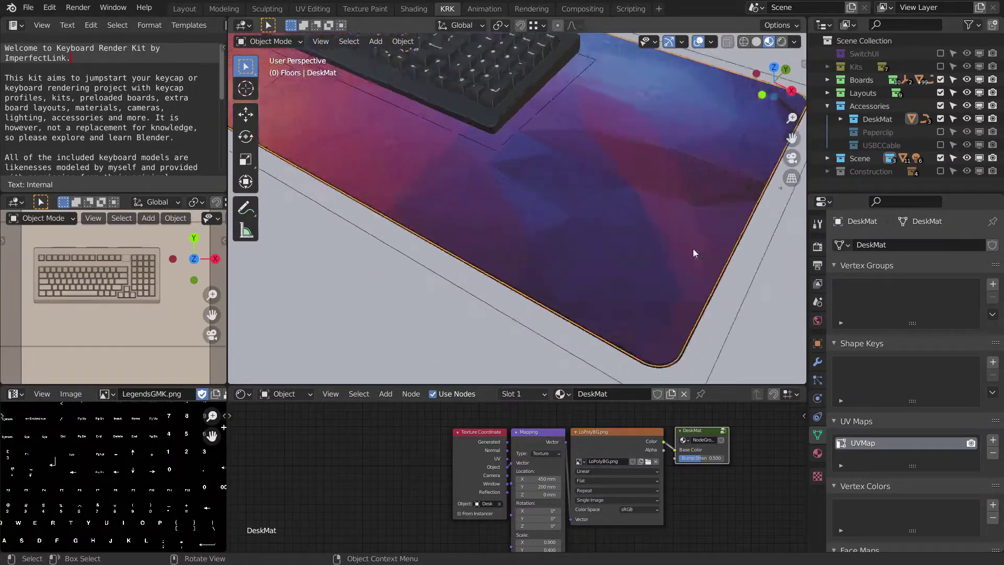
pyautogui.keyDown('shift'); pyautogui.moveTo(631, 316); pyautogui.dragTo(680, 226, button='middle'); pyautogui.keyUp('shift')
pyautogui.click(739, 280)
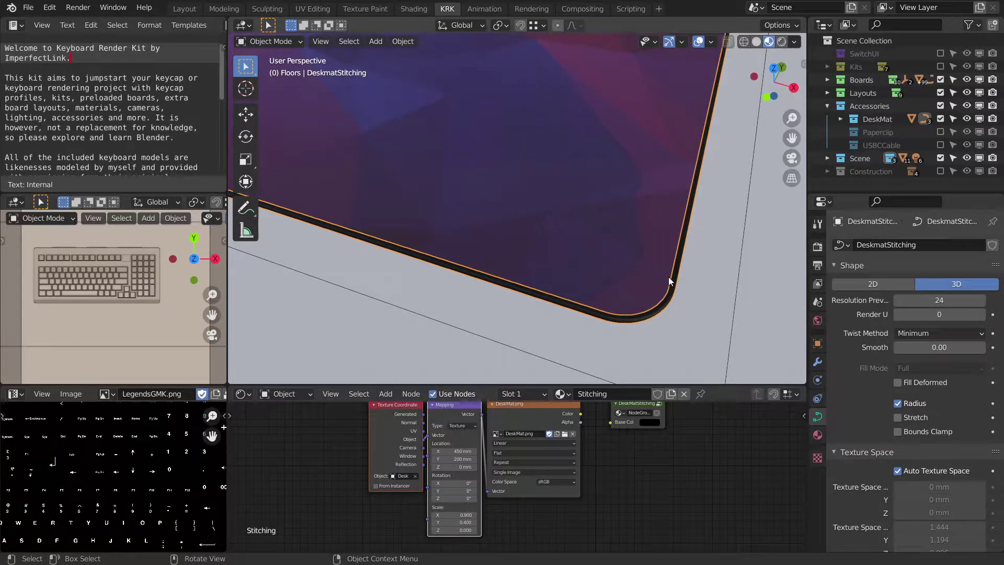
pyautogui.keyDown('shift'); pyautogui.moveTo(669, 278); pyautogui.dragTo(630, 261, button='middle'); pyautogui.keyUp('shift')
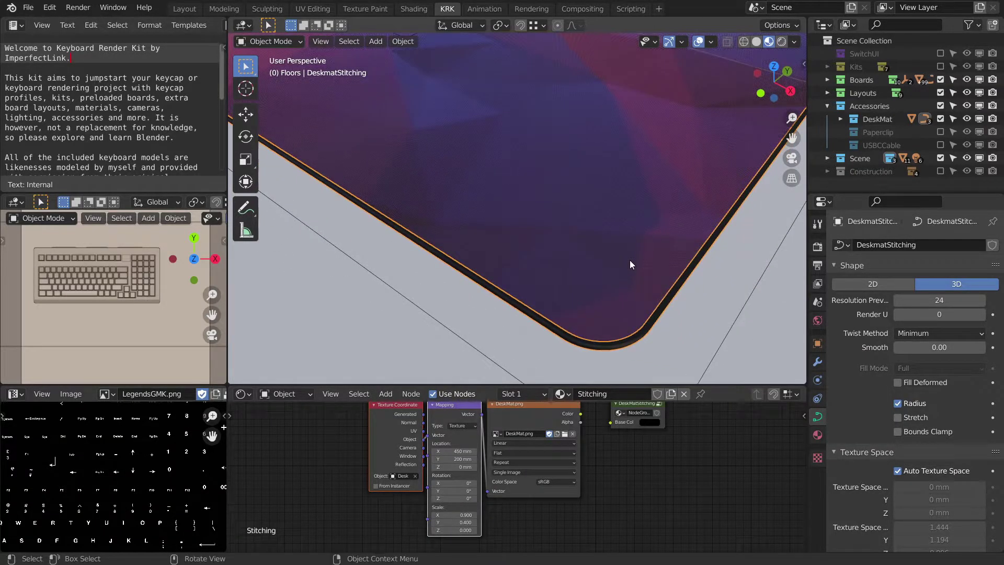
pyautogui.press('h')
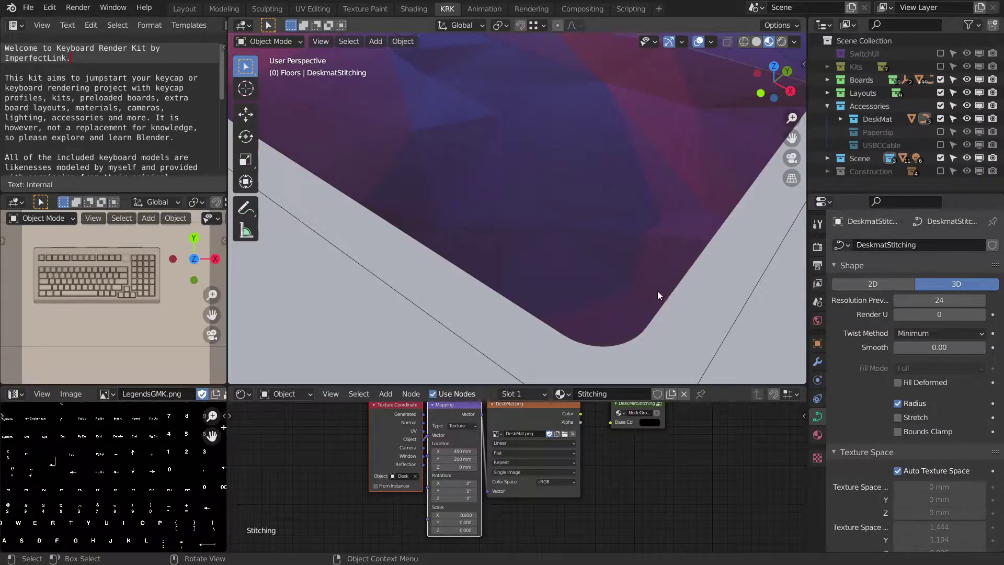
# Undo the hiding of the DeskmatStitching curve around the desk mat's edge
pyautogui.moveTo(673, 299); pyautogui.dragTo(671, 266, button='middle')
pyautogui.keyDown('shift'); pyautogui.moveTo(639, 197); pyautogui.dragTo(654, 250, button='middle'); pyautogui.keyUp('shift')
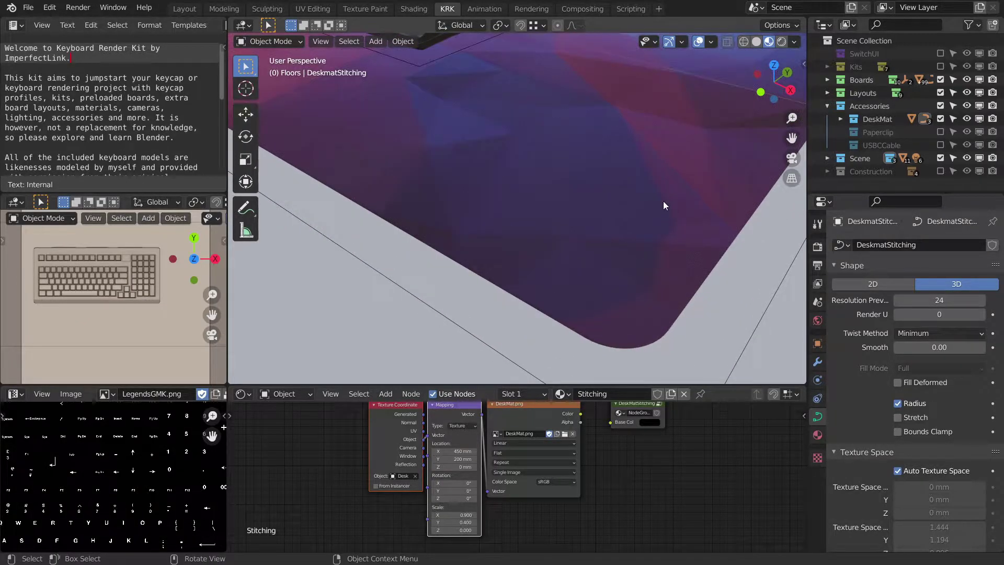
pyautogui.hotkey('ctrl', 'z')
pyautogui.scroll(2, 654, 247)
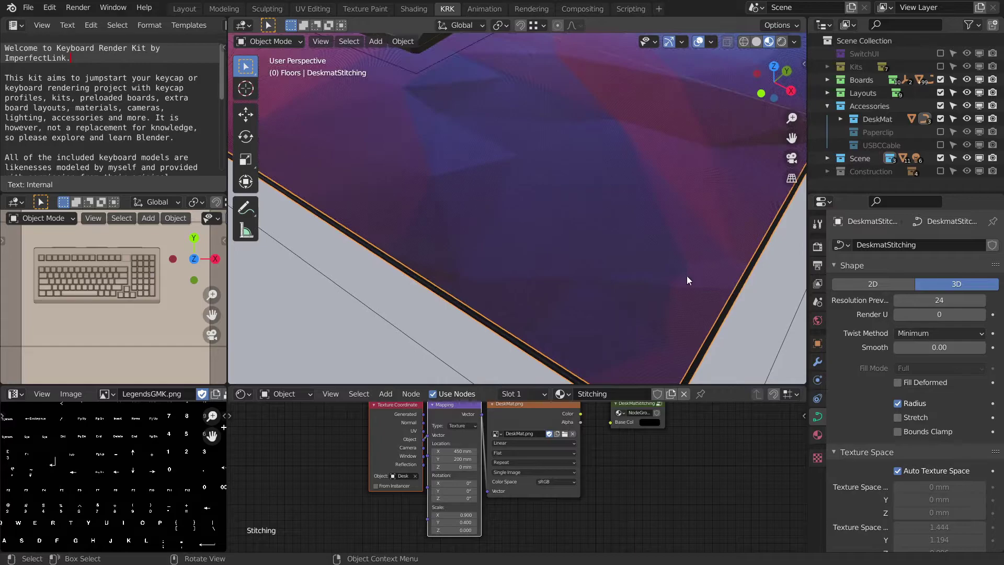
# Set the desk mat stitching material's base color to a muted purple that matches the mat's corner
pyautogui.moveTo(686, 275); pyautogui.dragTo(544, 222, button='middle')
pyautogui.scroll(6, 612, 227)
pyautogui.scroll(2, 543, 225)
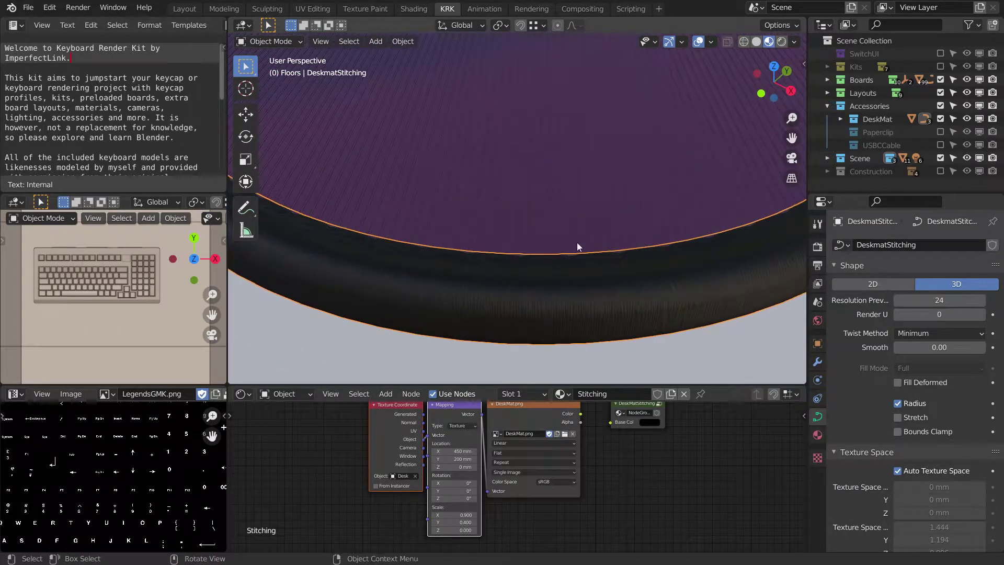
pyautogui.moveTo(612, 452)
pyautogui.mouseDown(button='middle')
pyautogui.moveTo(619, 482)
pyautogui.moveTo(568, 458)
pyautogui.moveTo(593, 453)
pyautogui.mouseUp(button='middle')
pyautogui.click(596, 450)
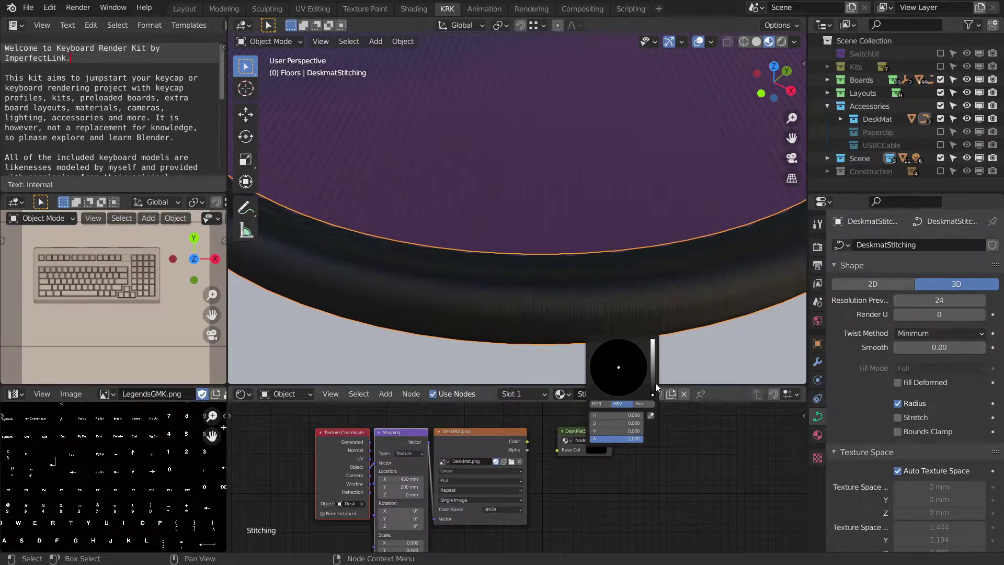
pyautogui.moveTo(655, 384); pyautogui.dragTo(635, 374)
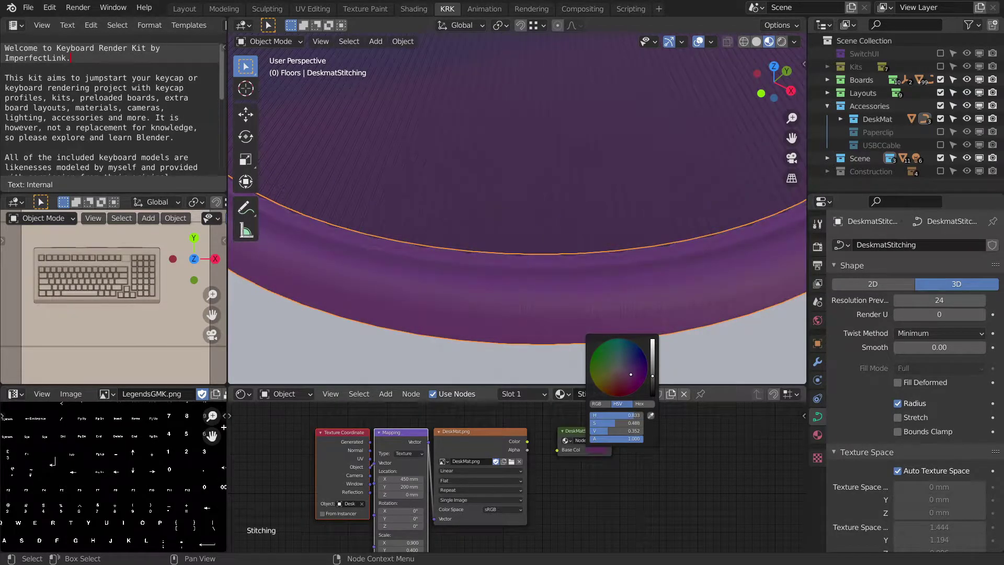
pyautogui.scroll(-5, 597, 231)
pyautogui.keyDown('shift'); pyautogui.moveTo(571, 209); pyautogui.dragTo(621, 204, button='middle'); pyautogui.keyUp('shift')
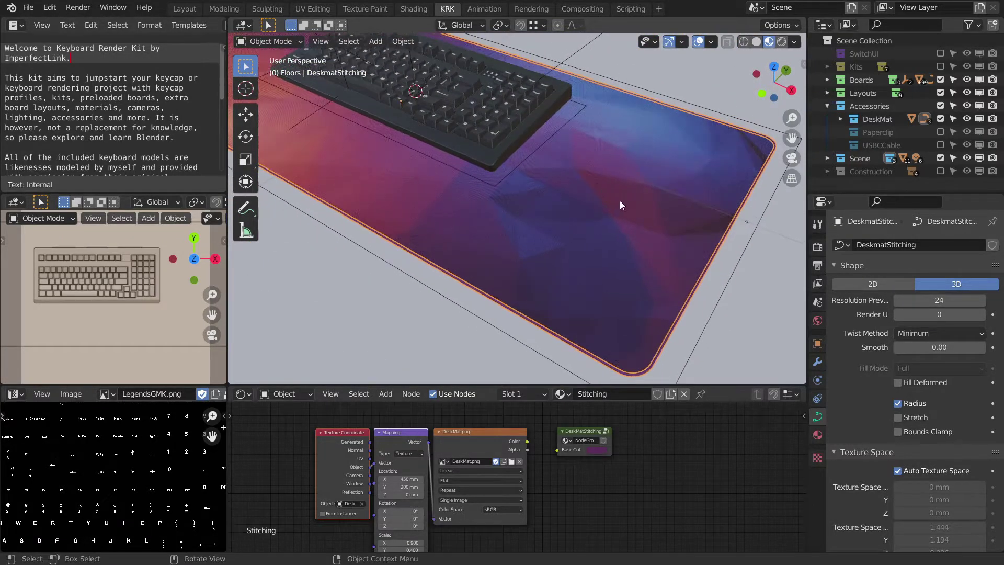
pyautogui.scroll(8, 626, 202)
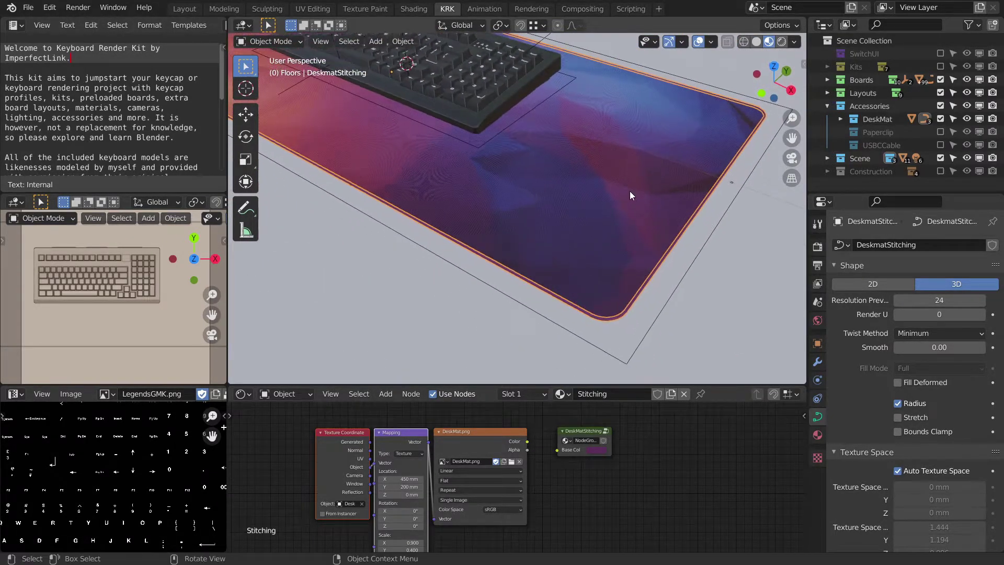
pyautogui.keyDown('shift'); pyautogui.moveTo(648, 202); pyautogui.dragTo(615, 189, button='middle'); pyautogui.keyUp('shift')
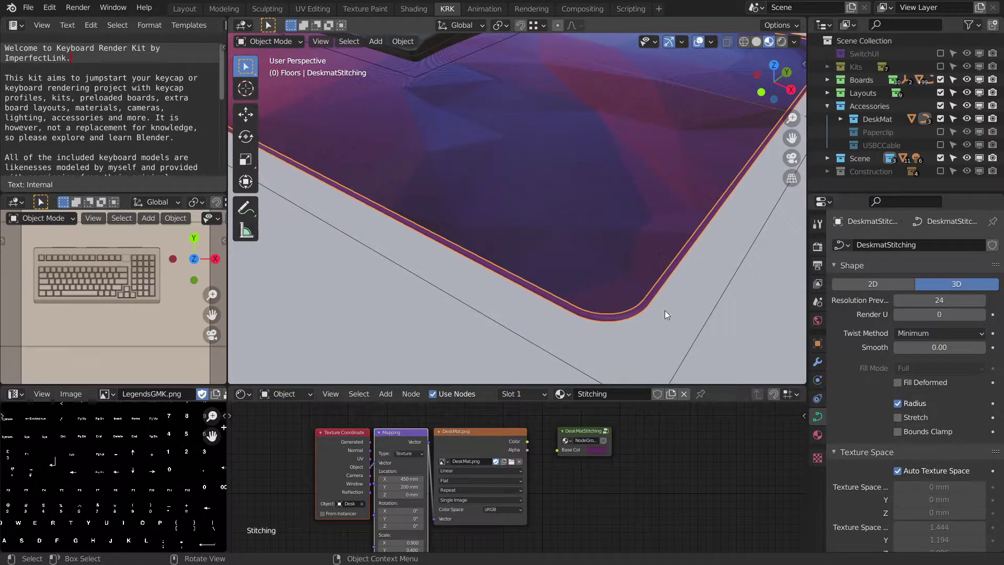
# Set the stitching material's image texture to LoPolyBG.png and connect its Color output to the DeskMatStitching node's base color
pyautogui.moveTo(583, 447); pyautogui.dragTo(573, 445, button='middle')
pyautogui.scroll(2, 606, 255)
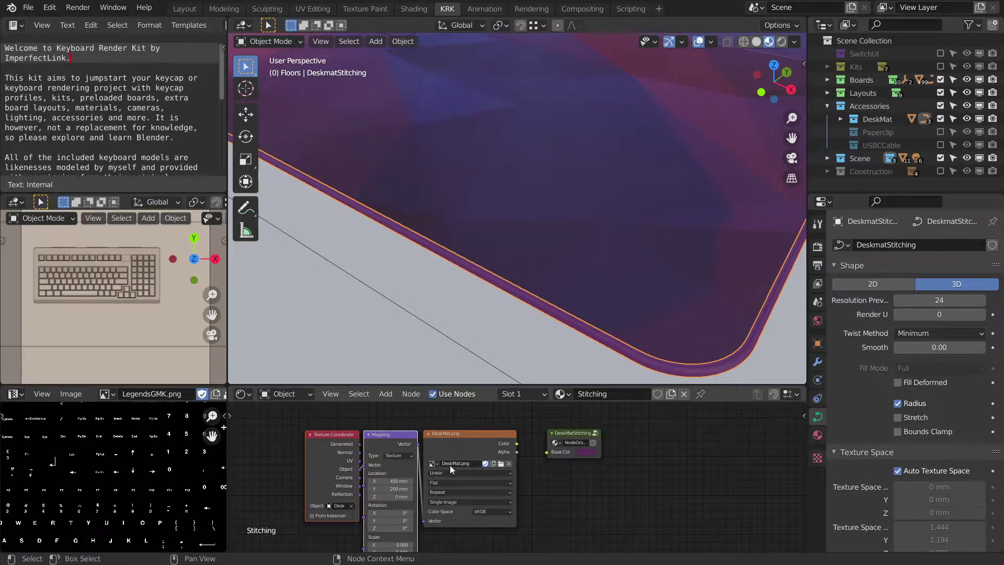
pyautogui.click(433, 463)
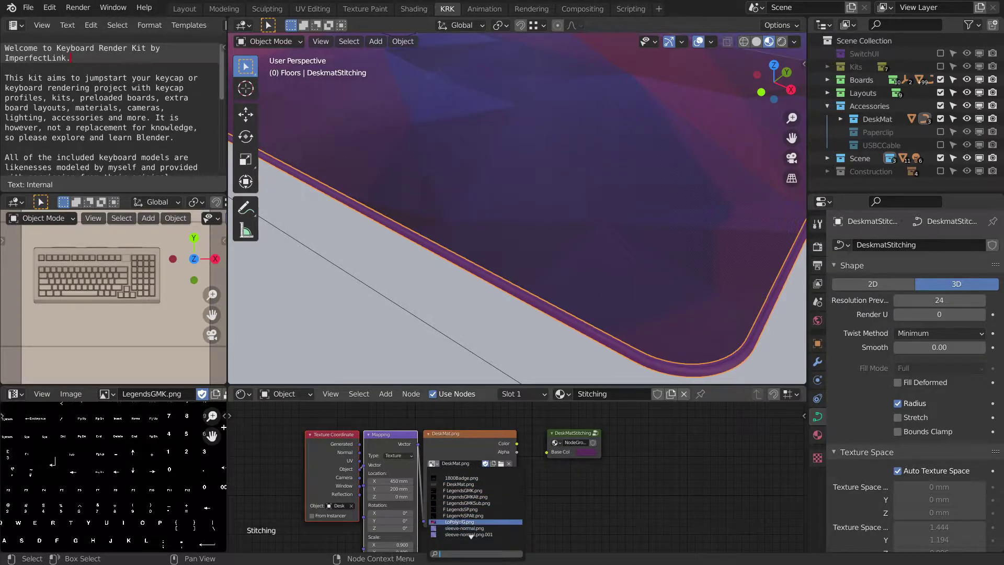
pyautogui.click(459, 522)
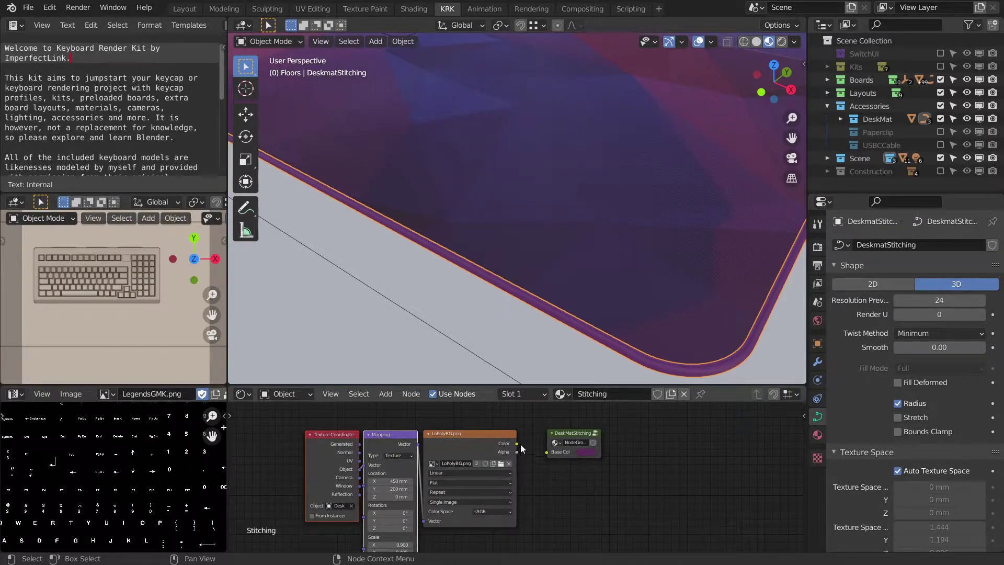
pyautogui.moveTo(517, 444); pyautogui.dragTo(547, 452)
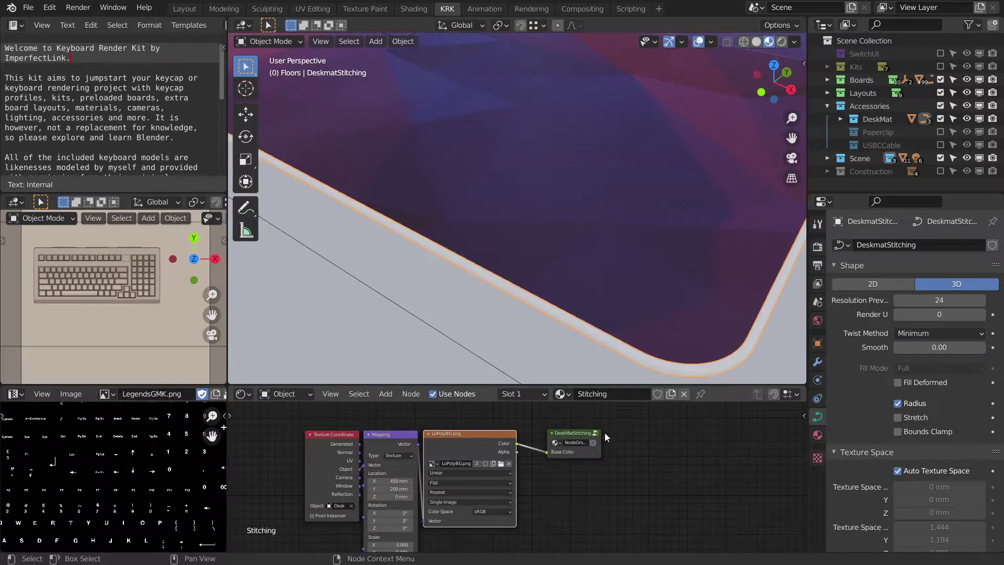
# Deselect everything and inspect how the textured stitching follows the artwork along the desk mat's edges and corners
pyautogui.scroll(-3, 624, 284)
pyautogui.scroll(1, 623, 285)
pyautogui.moveTo(623, 285); pyautogui.dragTo(633, 266, button='middle')
pyautogui.hotkey('alt', 'a')
pyautogui.scroll(-4, 726, 274)
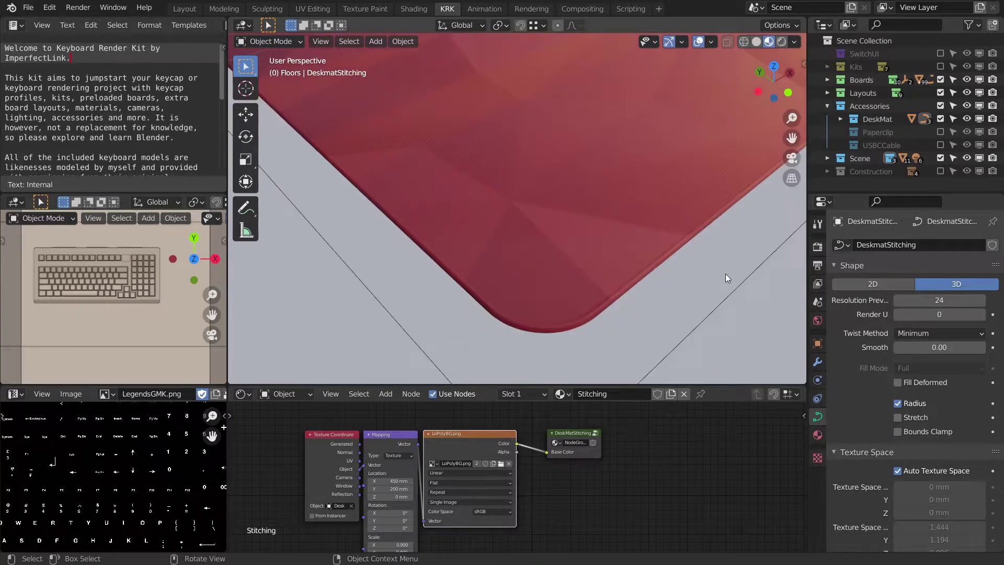
pyautogui.scroll(4, 699, 263)
pyautogui.scroll(-3, 681, 276)
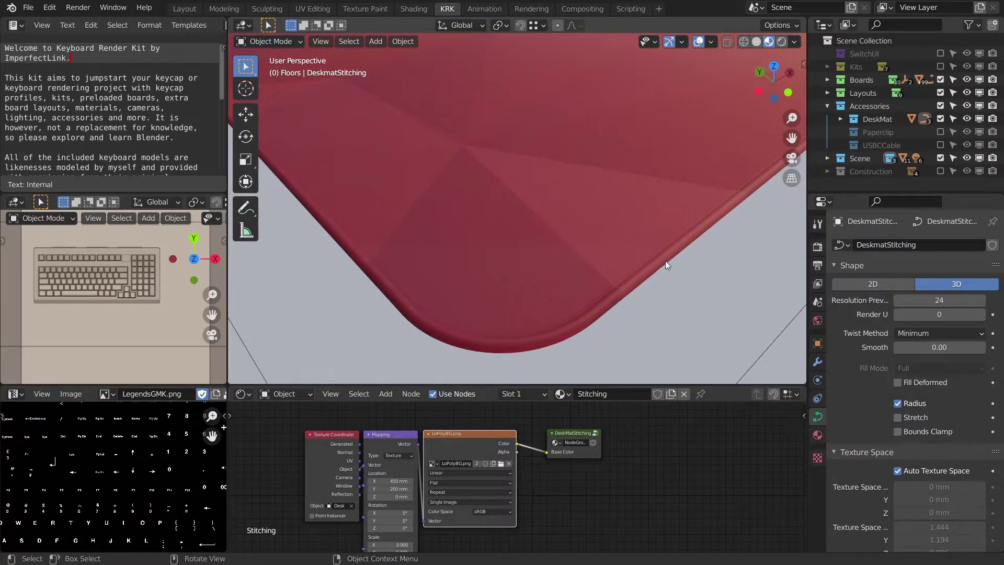
pyautogui.scroll(3, 646, 285)
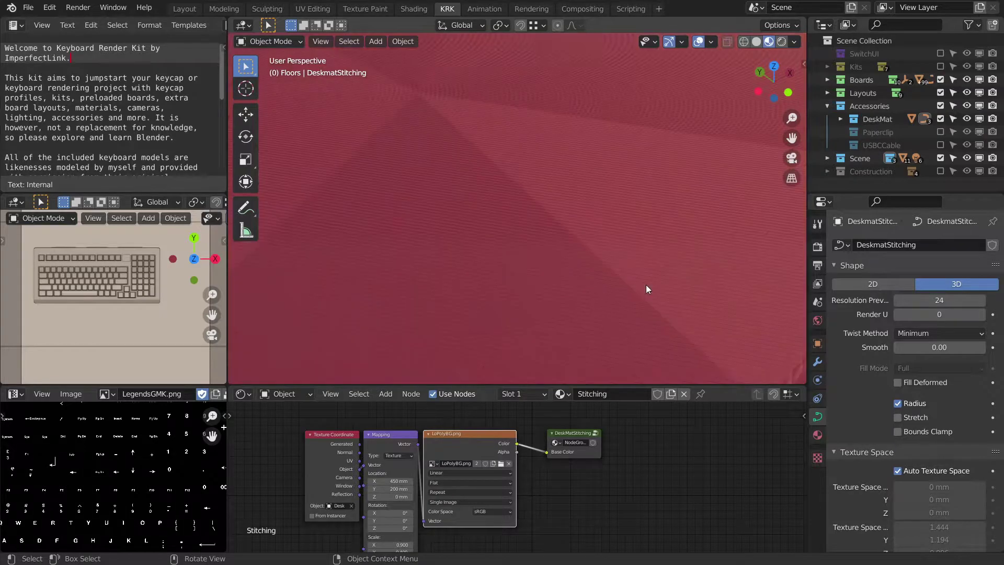
pyautogui.scroll(-1, 638, 271)
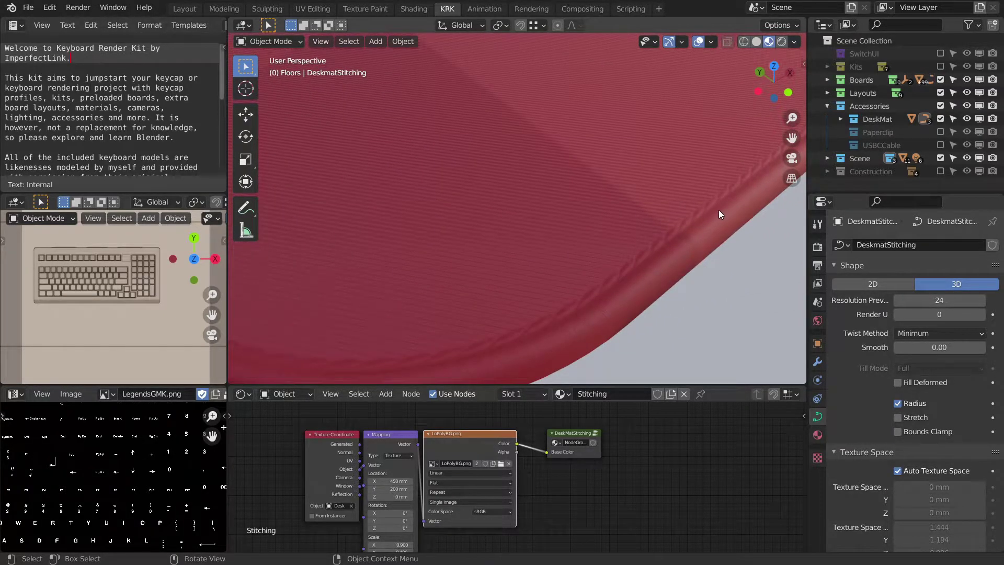
pyautogui.scroll(-2, 719, 209)
pyautogui.scroll(2, 701, 210)
pyautogui.moveTo(700, 210); pyautogui.dragTo(599, 217, button='middle')
pyautogui.scroll(-3, 600, 217)
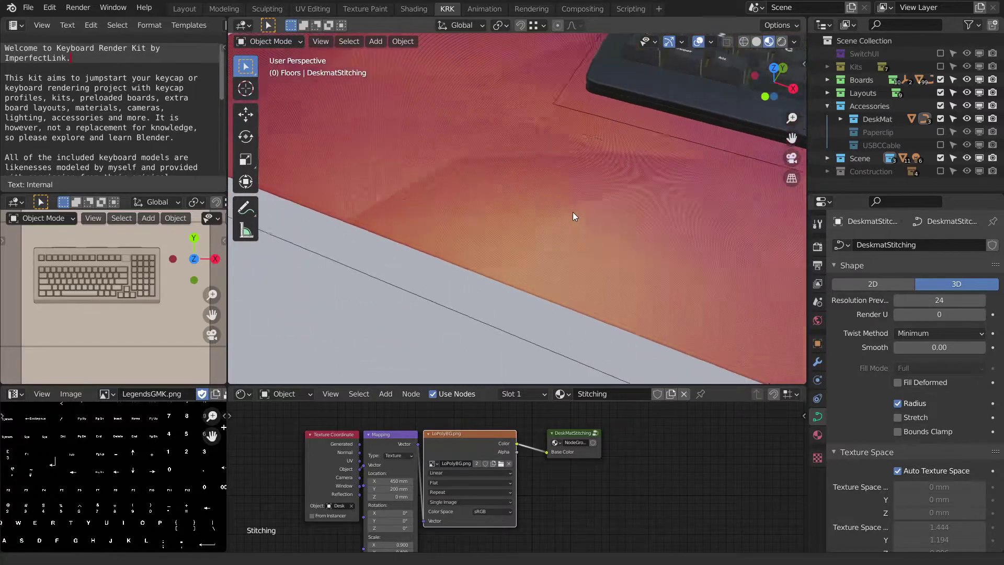
pyautogui.moveTo(587, 208); pyautogui.dragTo(552, 195, button='middle')
pyautogui.keyDown('shift'); pyautogui.moveTo(581, 276); pyautogui.dragTo(603, 166, button='middle'); pyautogui.keyUp('shift')
pyautogui.scroll(-3, 630, 192)
pyautogui.scroll(-6, 632, 188)
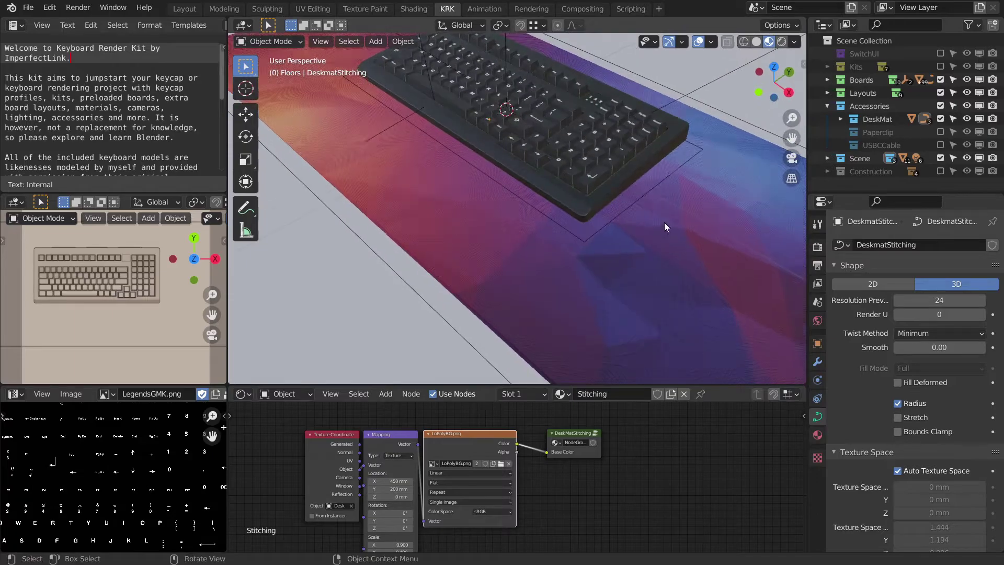
pyautogui.keyDown('shift'); pyautogui.moveTo(667, 243); pyautogui.dragTo(663, 224, button='middle'); pyautogui.keyUp('shift')
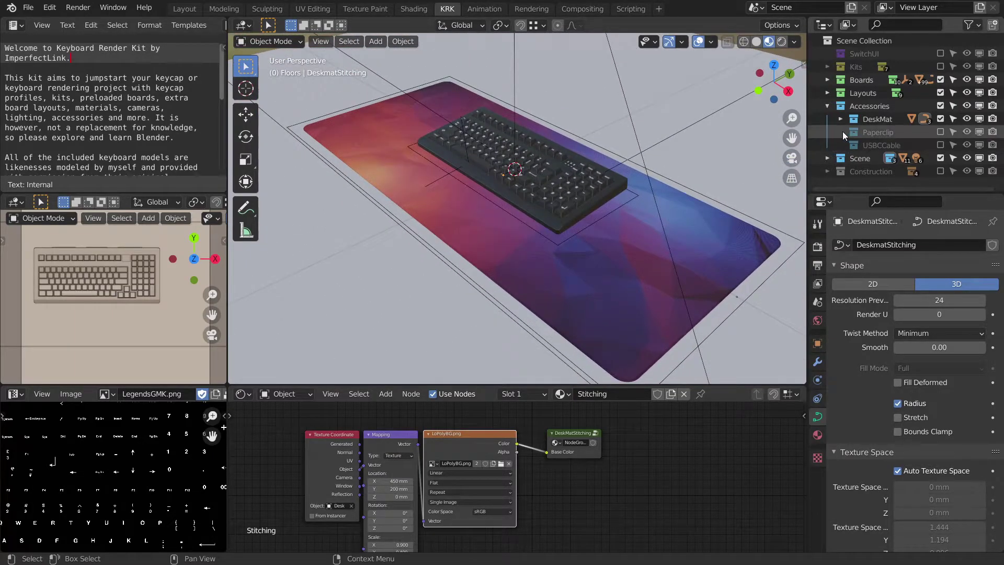
# Hide FloorLightGrey from the scene's Floors collection in both the viewport and renders
pyautogui.click(828, 106)
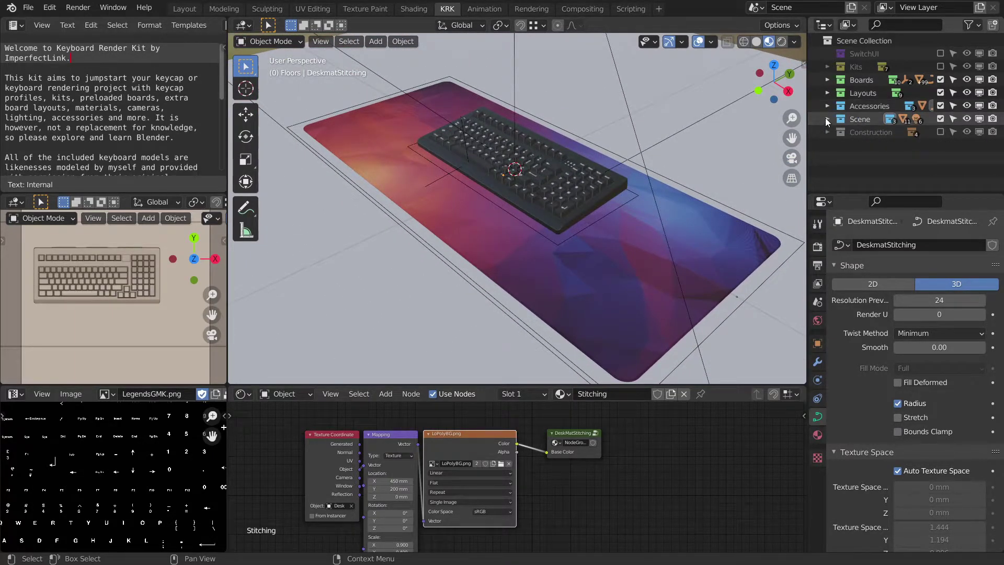
pyautogui.click(828, 120)
pyautogui.keyDown('shift'); pyautogui.moveTo(663, 179); pyautogui.dragTo(651, 174, button='middle'); pyautogui.keyUp('shift')
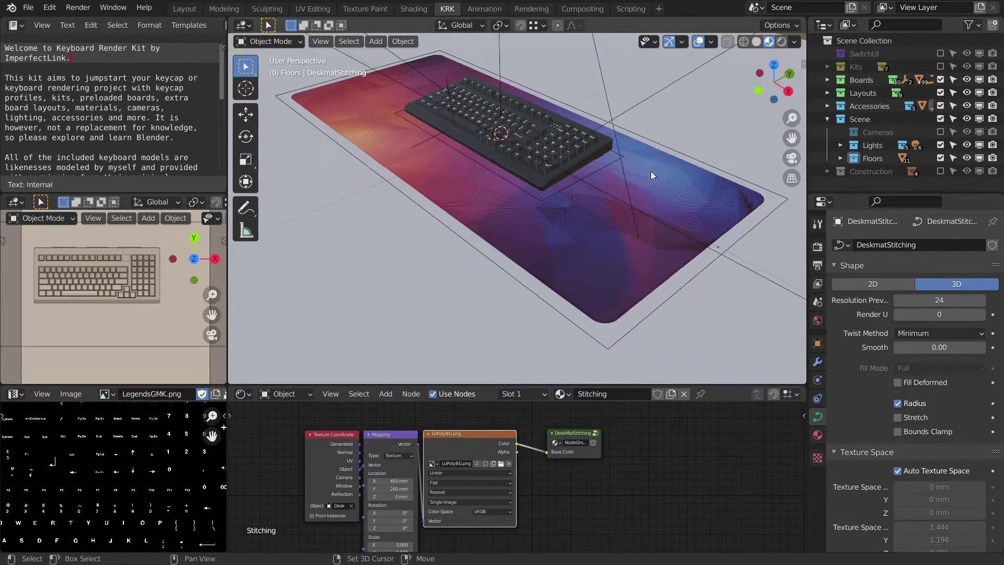
pyautogui.click(841, 158)
pyautogui.scroll(-2, 910, 160)
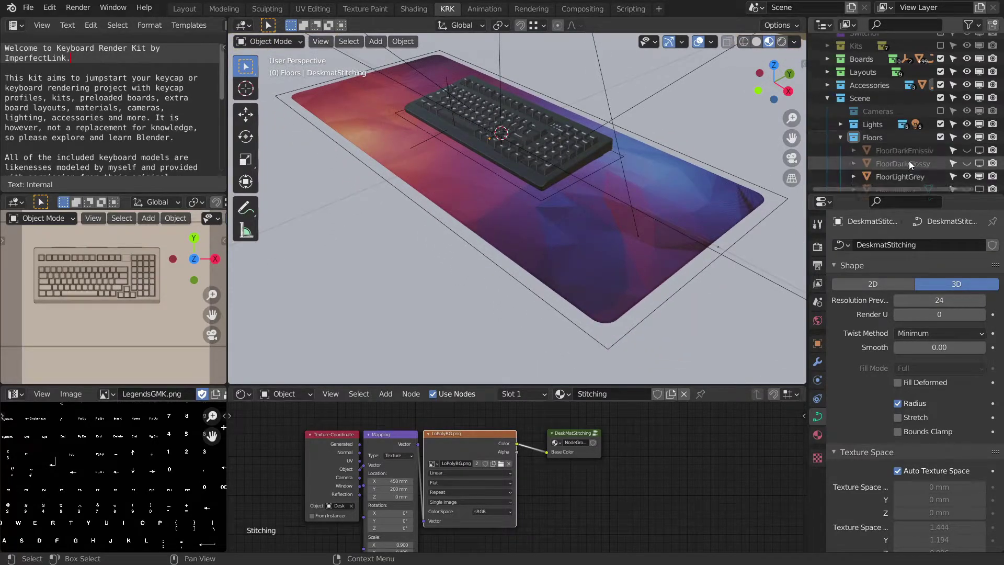
pyautogui.scroll(-4, 914, 159)
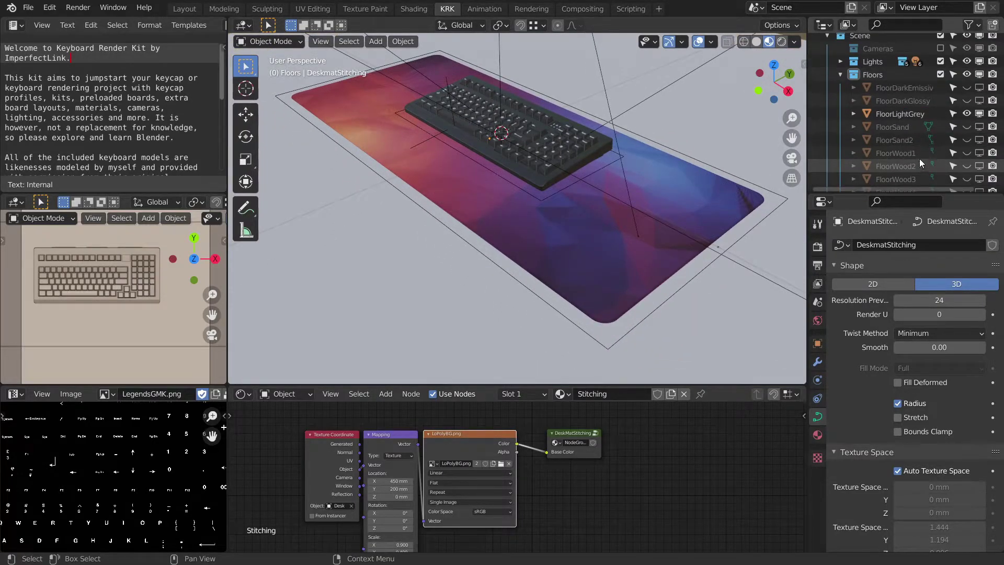
pyautogui.click(966, 105)
pyautogui.click(993, 104)
pyautogui.scroll(-1, 967, 136)
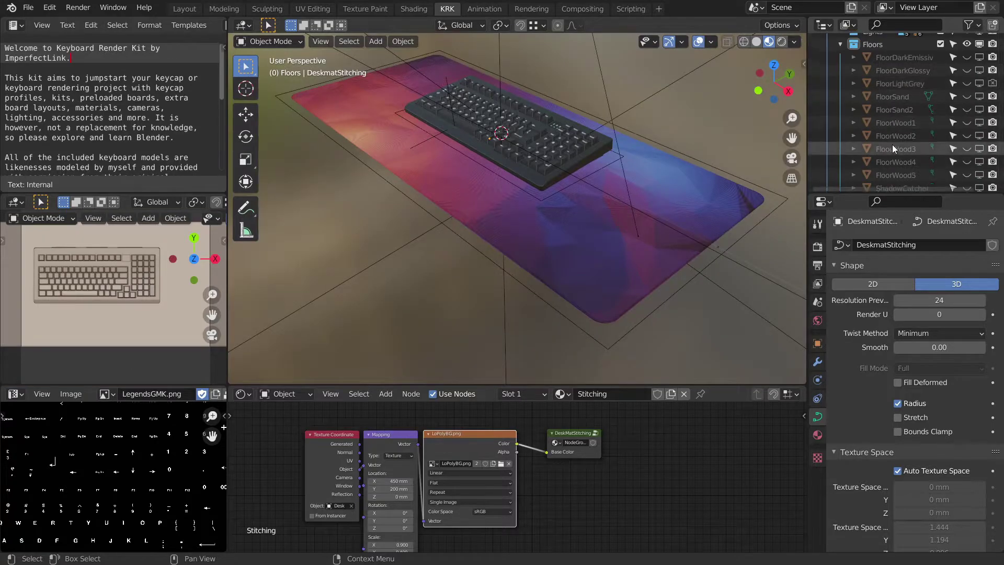
# Disable FloorWood3 in renders and show the FloorWood4 floor in the viewport
pyautogui.click(967, 149)
pyautogui.click(993, 149)
pyautogui.click(968, 149)
pyautogui.click(968, 161)
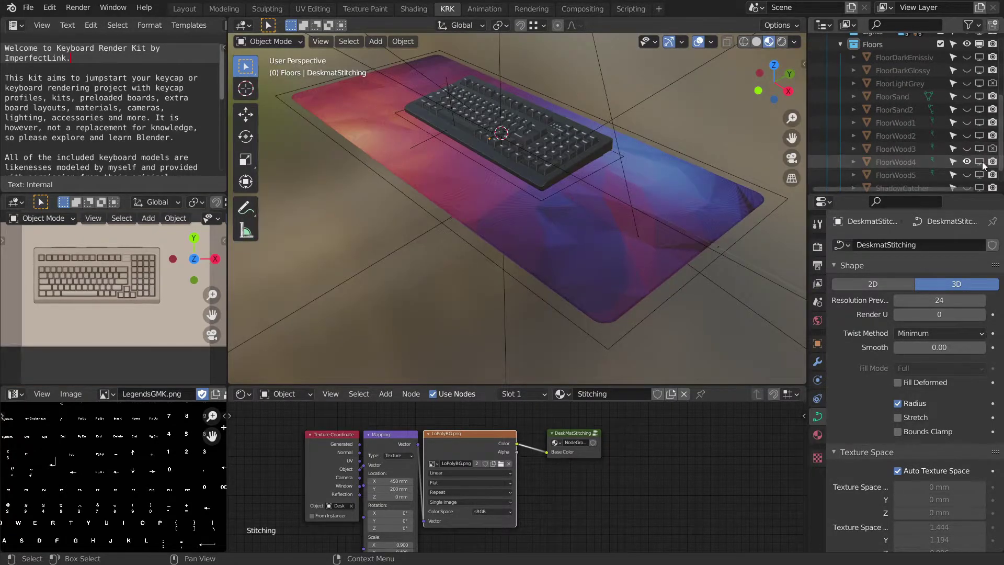
pyautogui.click(980, 162)
pyautogui.scroll(6, 703, 186)
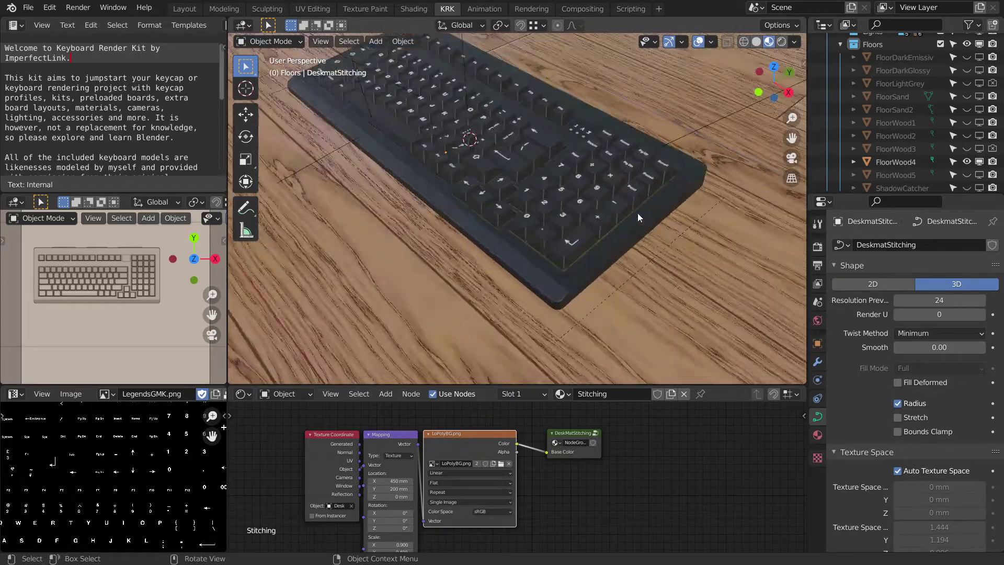
pyautogui.scroll(-6, 646, 209)
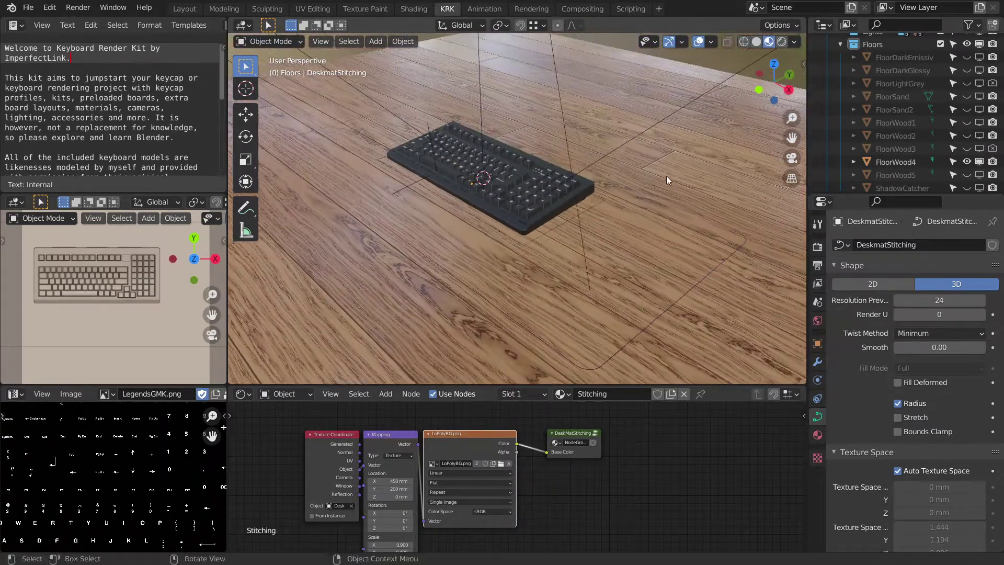
# Move the FloorWood4 floor by -3 mm along the global Z axis, below the desk mat
pyautogui.click(682, 136)
pyautogui.moveTo(682, 135)
pyautogui.mouseDown(button='middle')
pyautogui.moveTo(686, 127)
pyautogui.moveTo(674, 136)
pyautogui.mouseUp(button='middle')
pyautogui.write('gz')
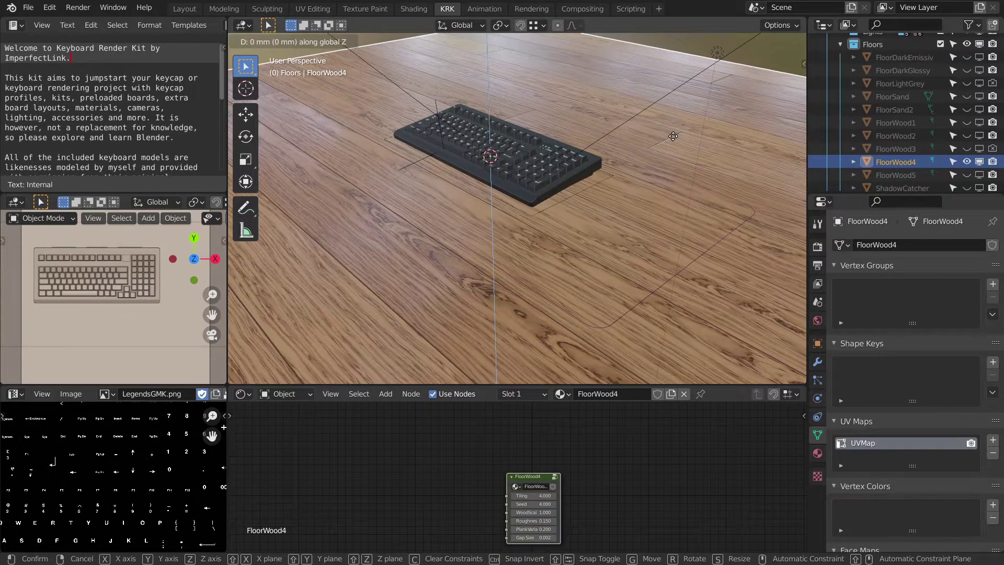
pyautogui.write('-3')
pyautogui.press('Return')
pyautogui.moveTo(669, 149); pyautogui.dragTo(635, 175, button='middle')
pyautogui.scroll(3, 645, 186)
pyautogui.scroll(-2, 663, 150)
pyautogui.scroll(2, 644, 172)
pyautogui.scroll(-1, 639, 131)
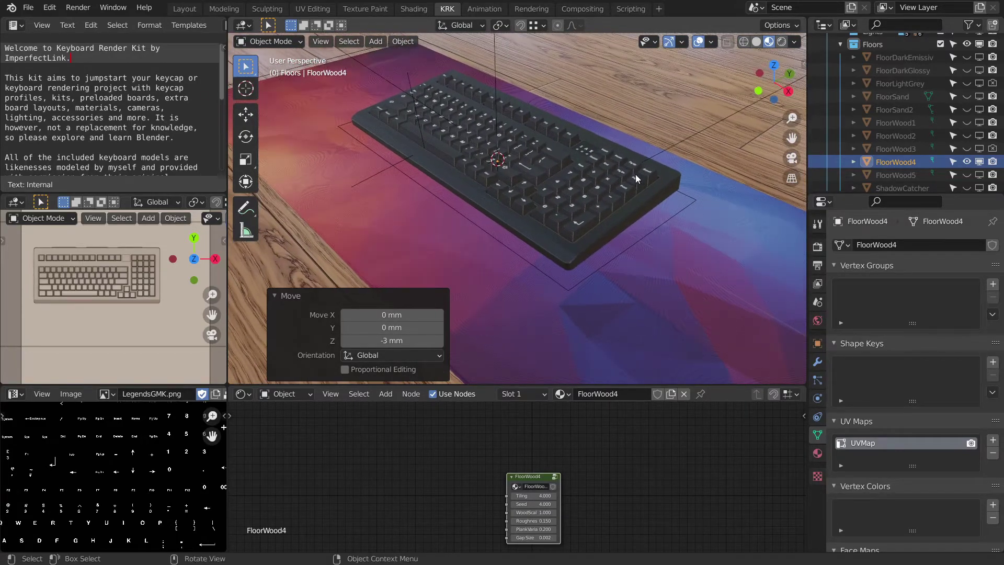
# Switch the 3D viewport to Rendered shading and turn off its overlays
pyautogui.press('z')
pyautogui.click(651, 111)
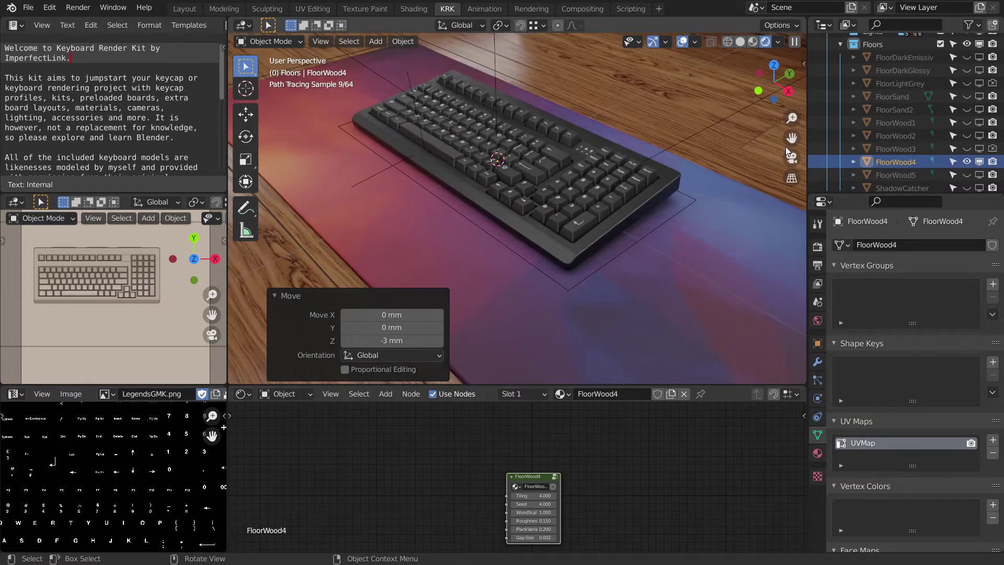
pyautogui.click(682, 41)
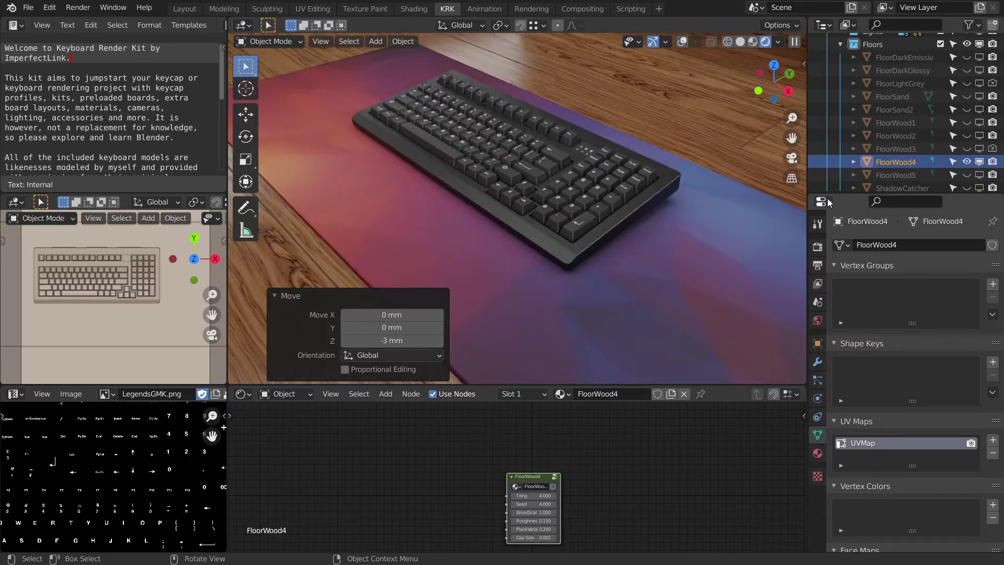